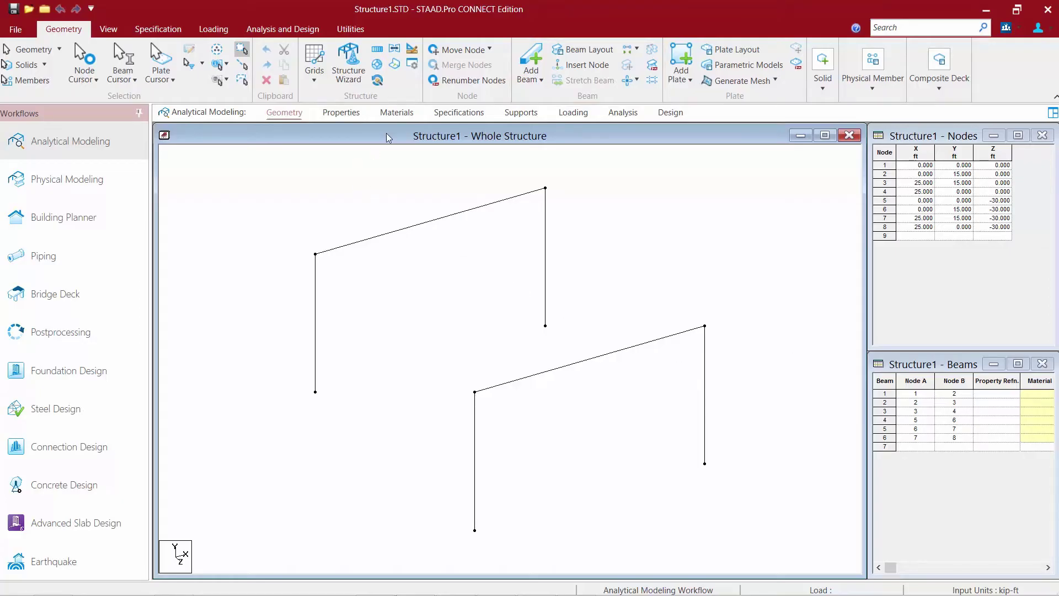
Browse the Add Beam options, then start Add Beam from Node to Node mode.
left_click(531, 81)
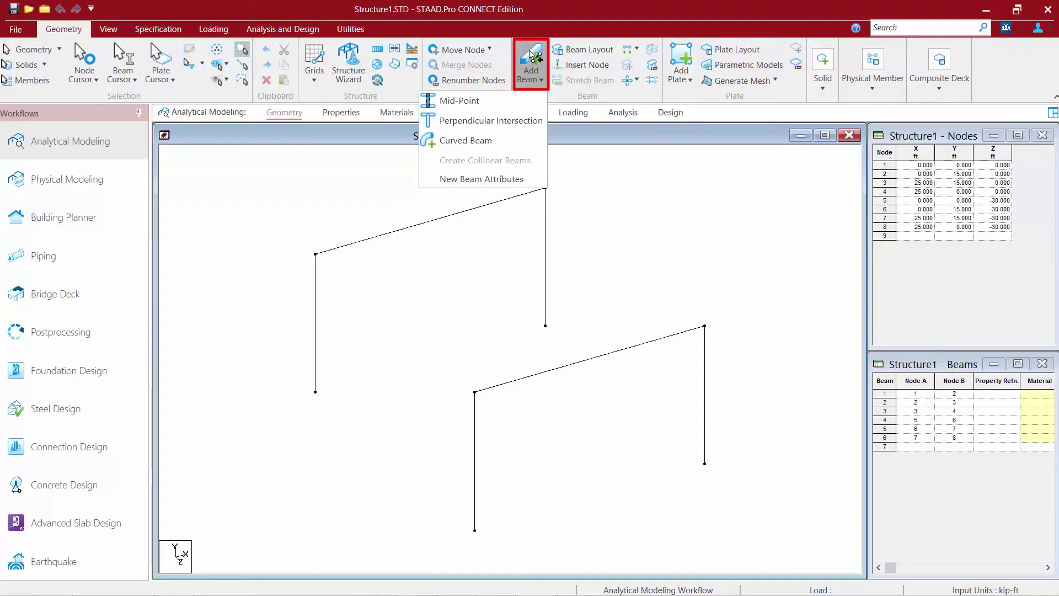
left_click(531, 54)
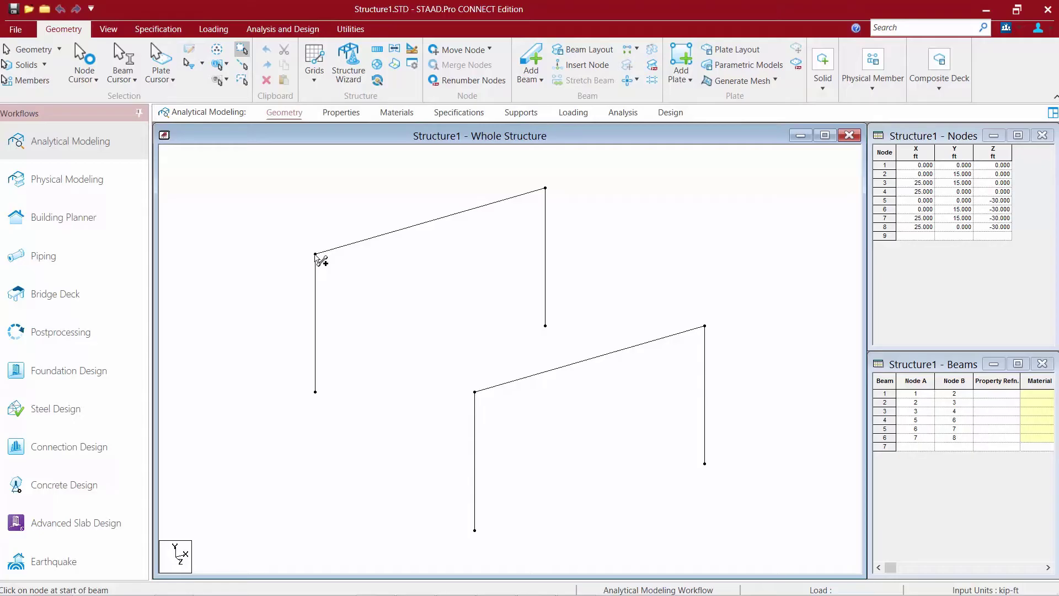
Draw diagonal beams from node 6 to node 8 and from node 7 to node 5.
left_click_drag(316, 255, 545, 326)
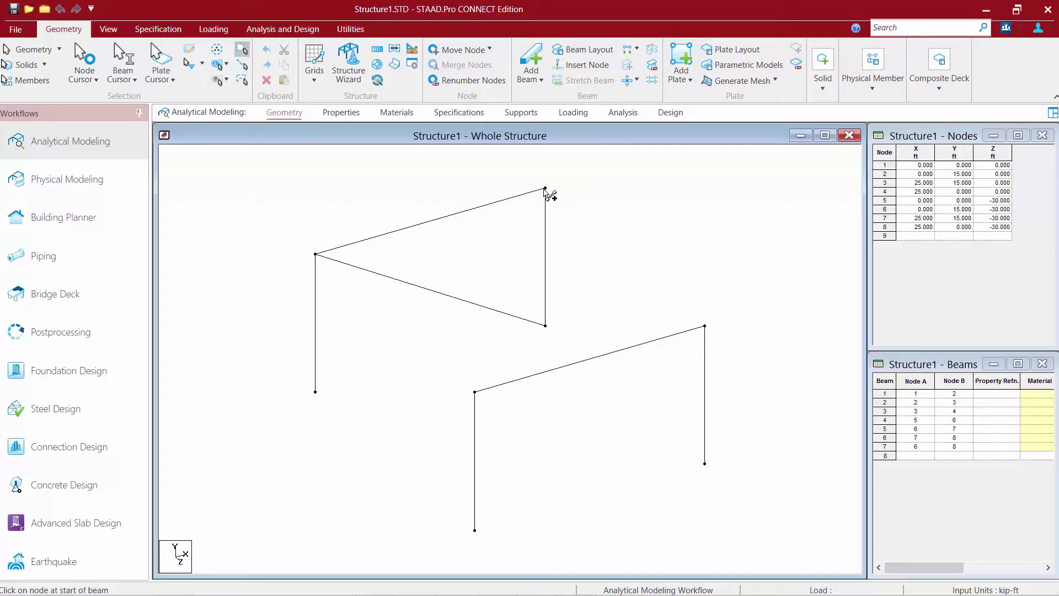
left_click_drag(545, 188, 317, 393)
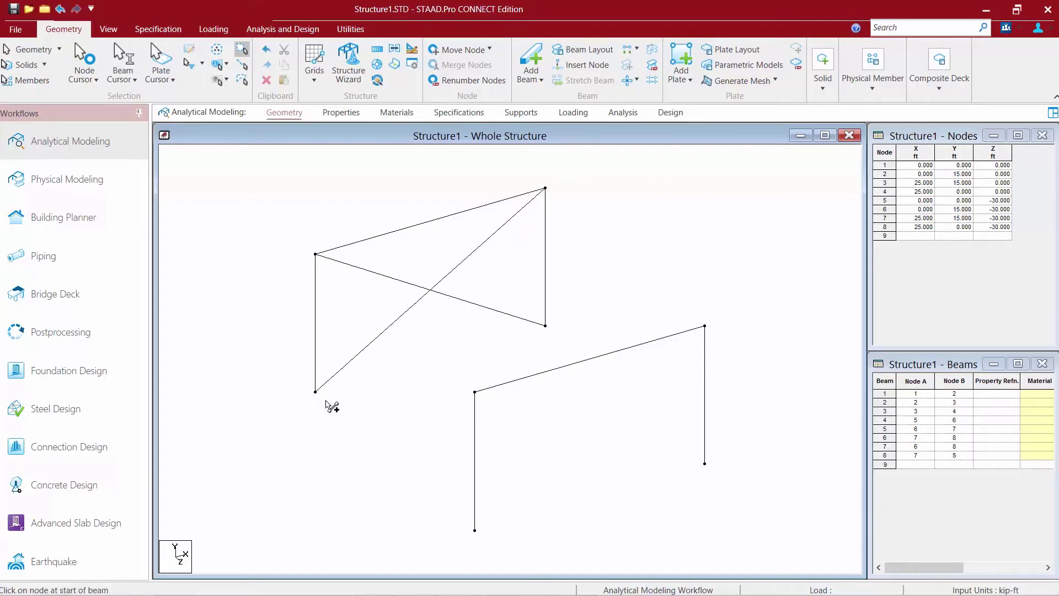
Insert a midpoint node on top beam 2 to start the new diagonal.
left_click(600, 359)
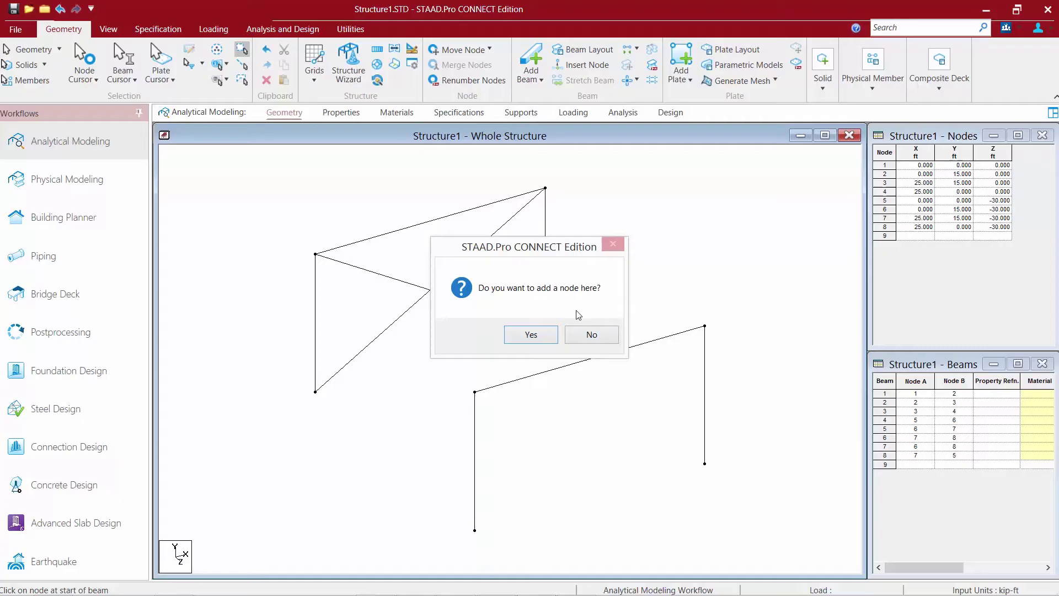
left_click(530, 334)
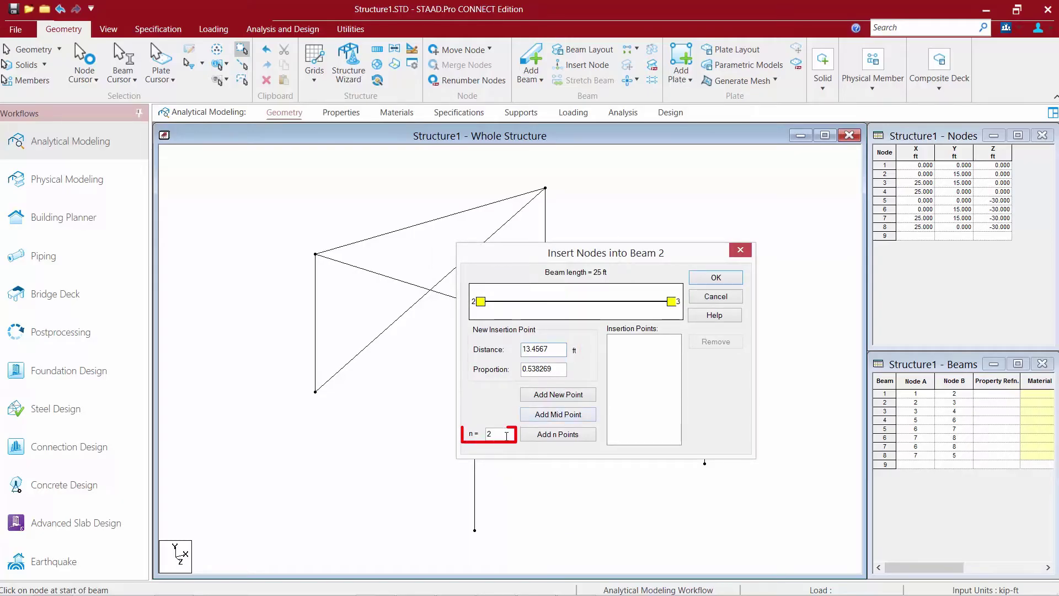
left_click(540, 419)
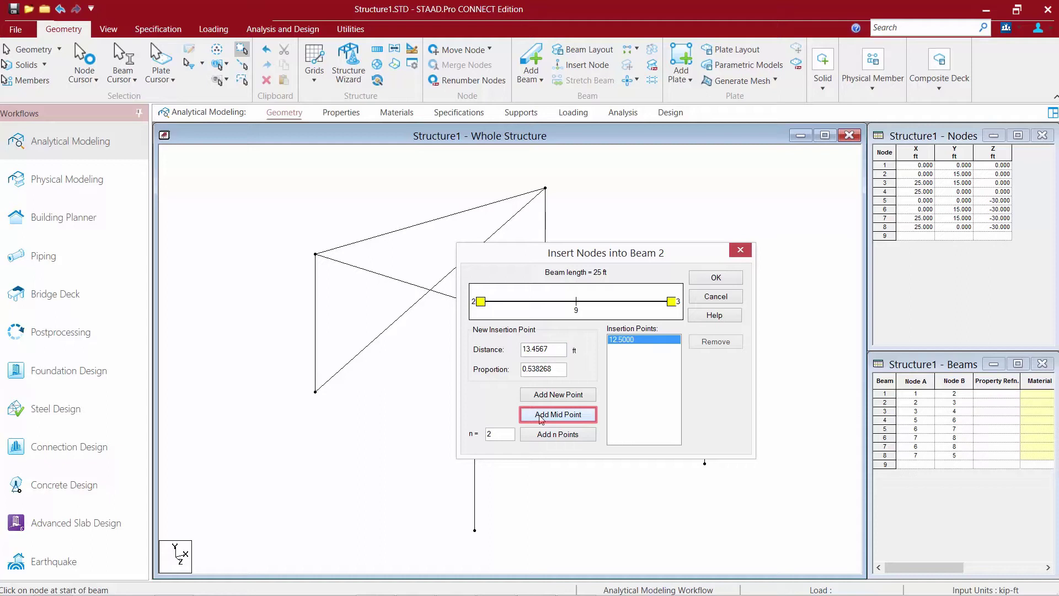
left_click(701, 279)
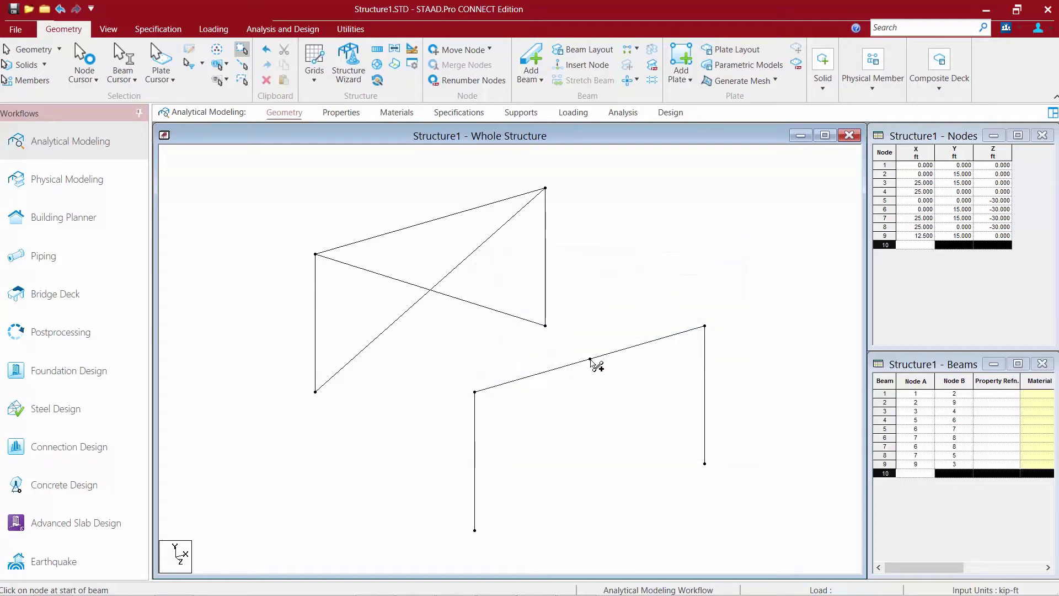
End the diagonal at a new node at proportion 0.5 up the right column.
left_click_drag(644, 424, 707, 402)
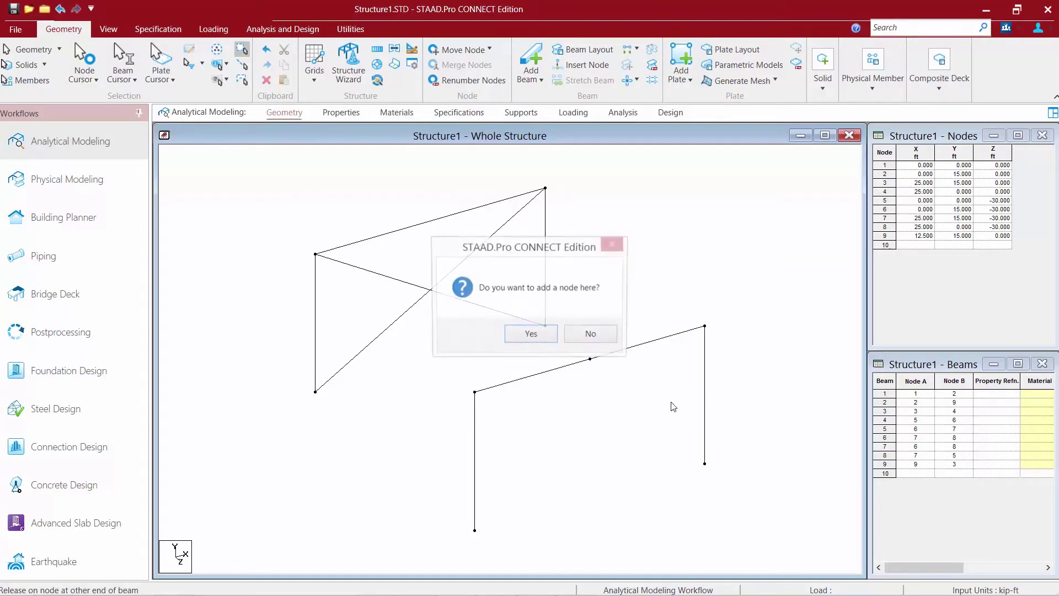
left_click(527, 335)
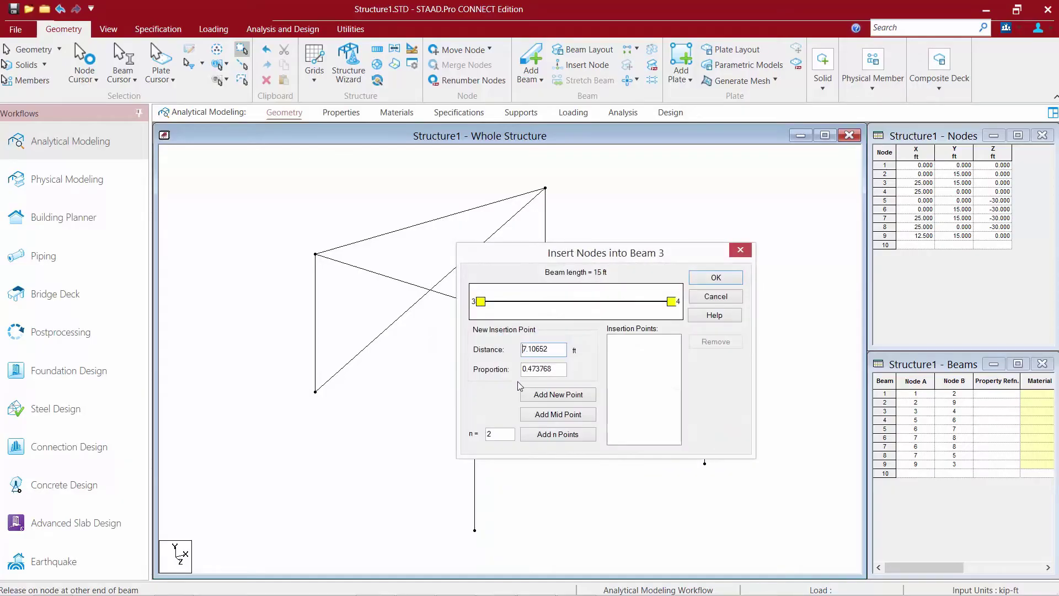
left_click_drag(553, 369, 482, 370)
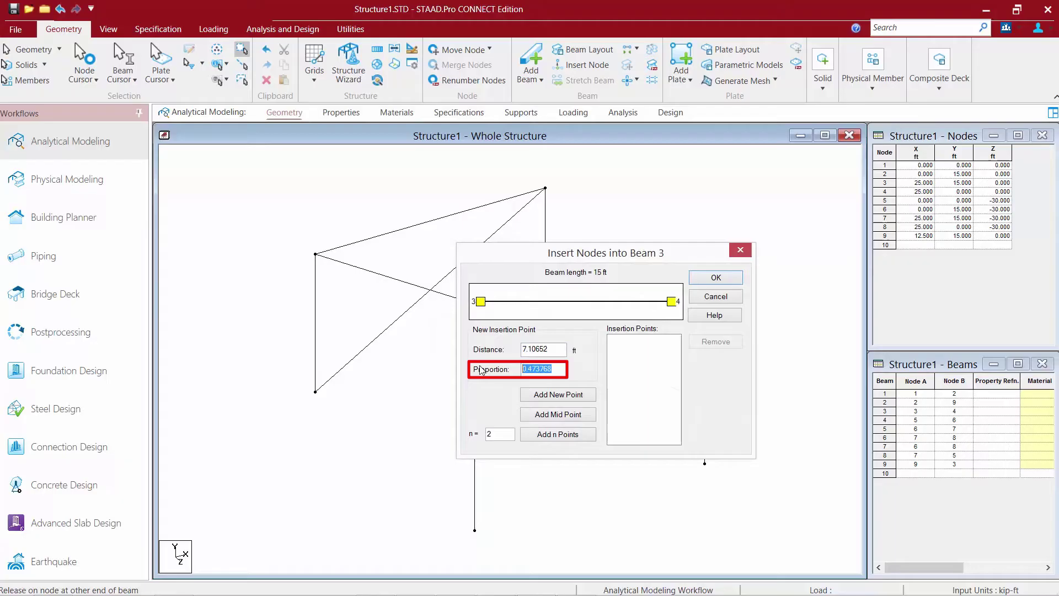
type("0.5")
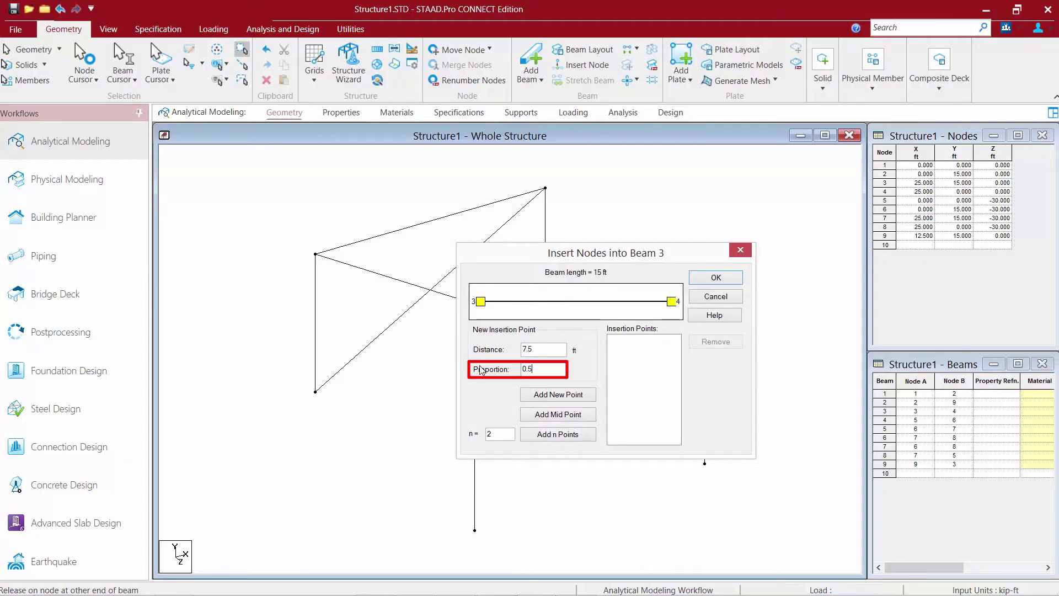
left_click(559, 418)
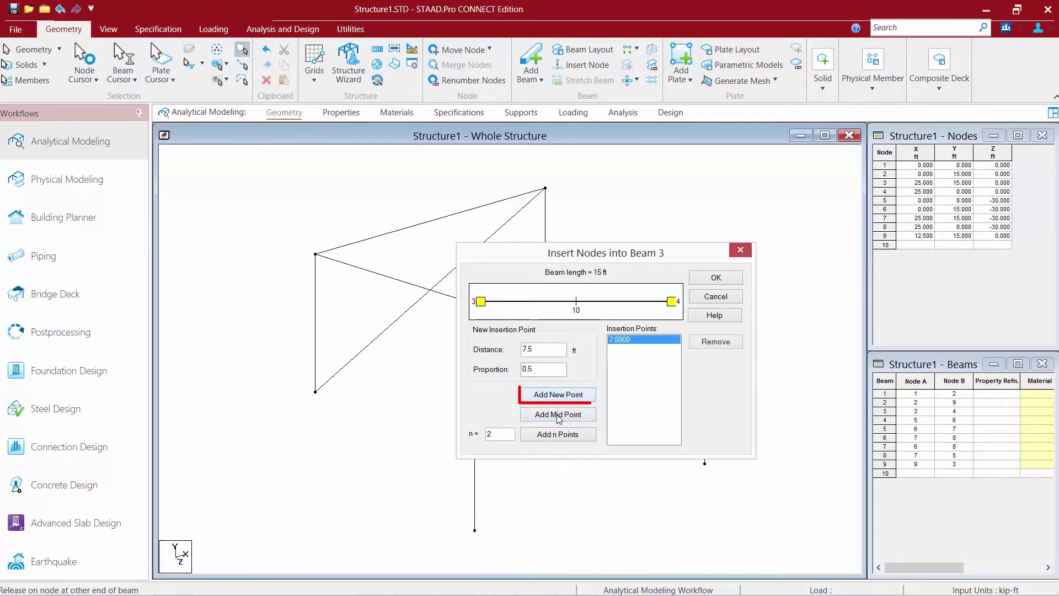
left_click(721, 278)
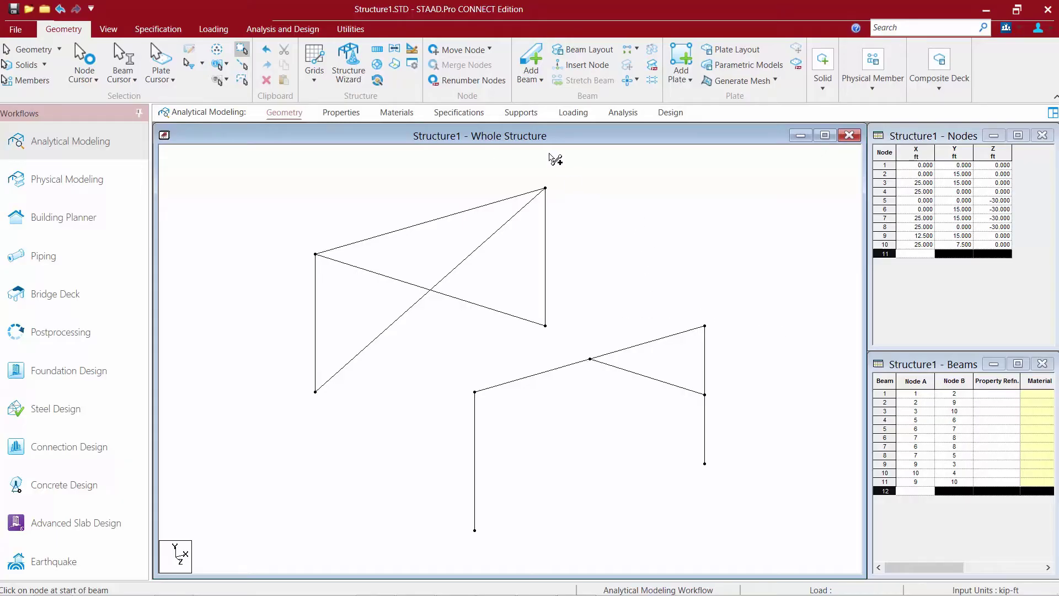
Use Add Beam Mid-Point to link the left top-beam half and the left column.
left_click(533, 77)
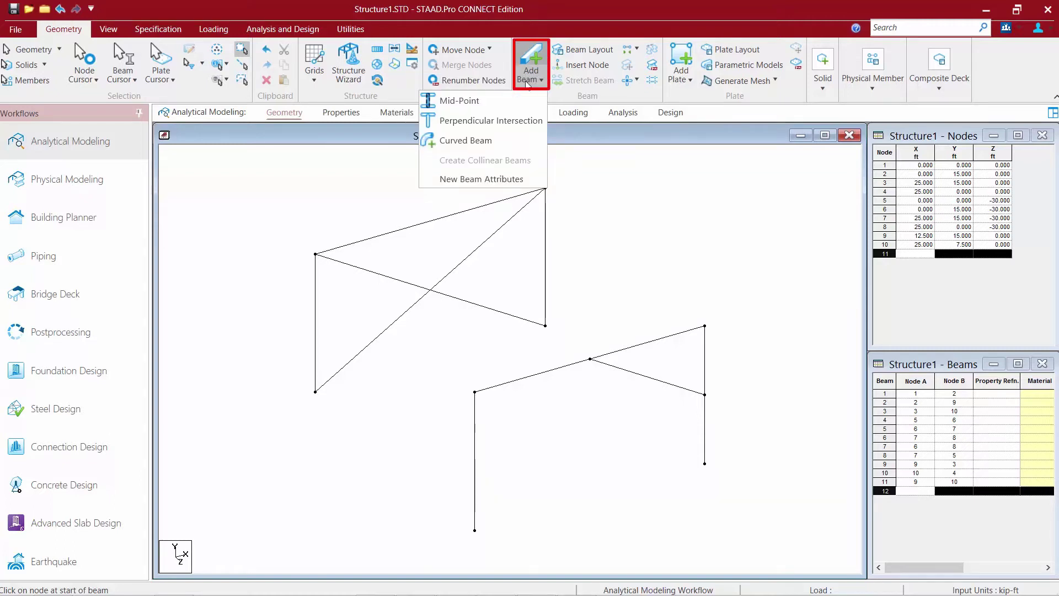
left_click(458, 101)
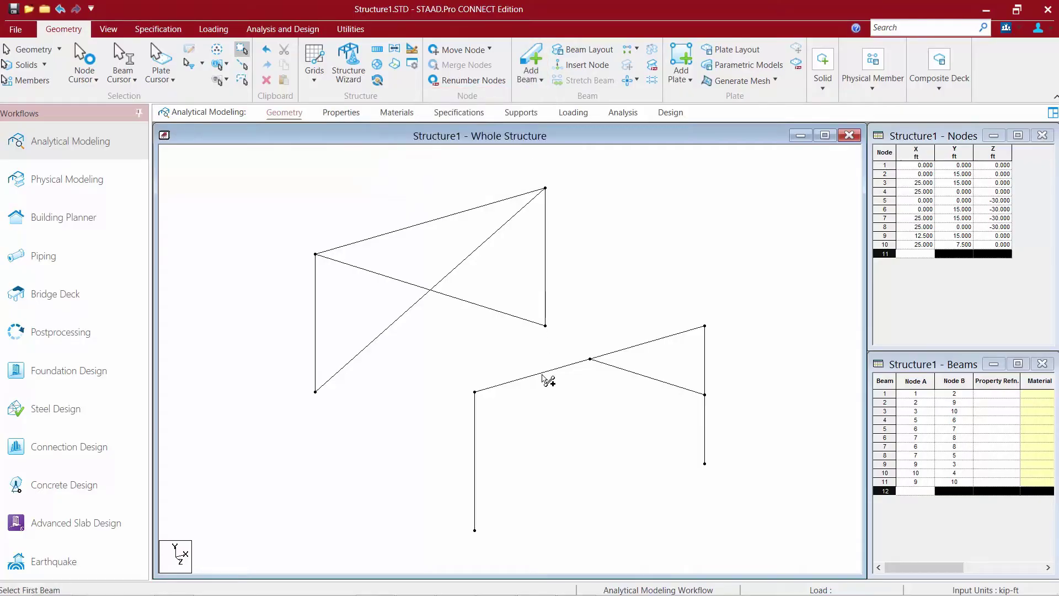
left_click(534, 376)
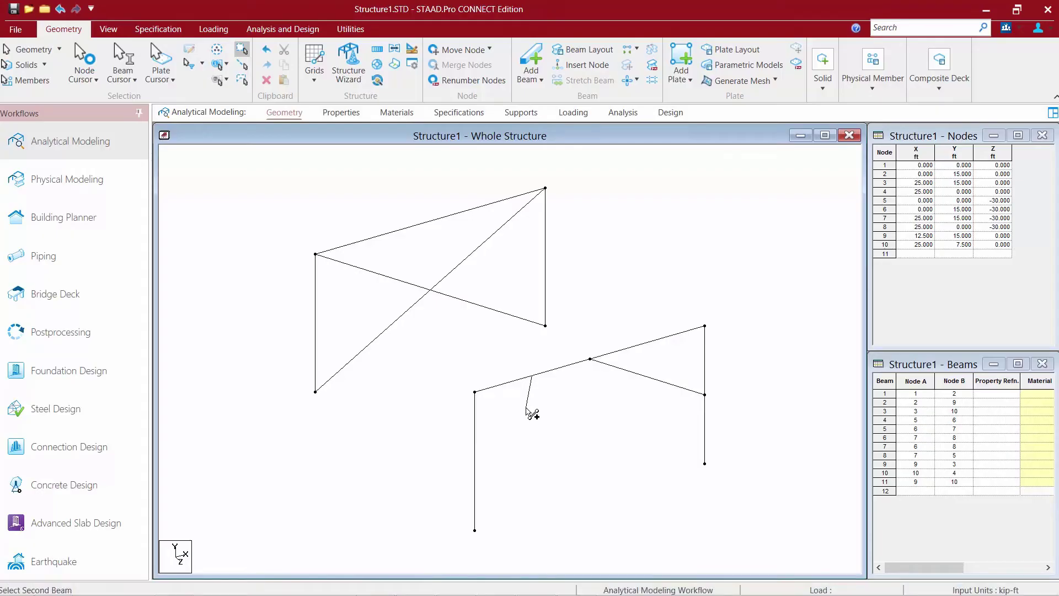
left_click(477, 458)
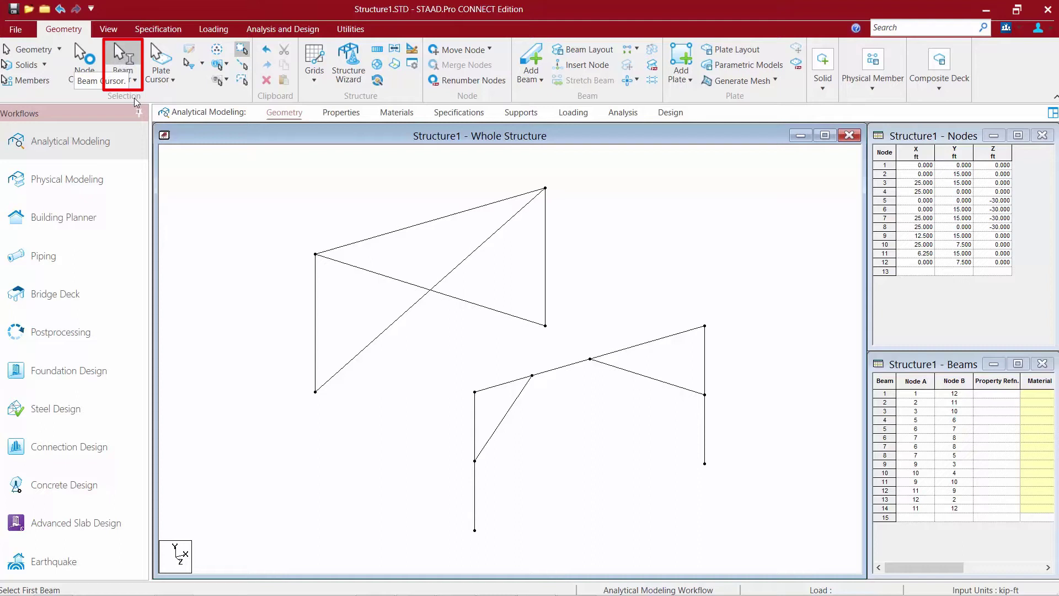
Delete beam 14, the short diagonal between nodes 11 and 12.
left_click(503, 422)
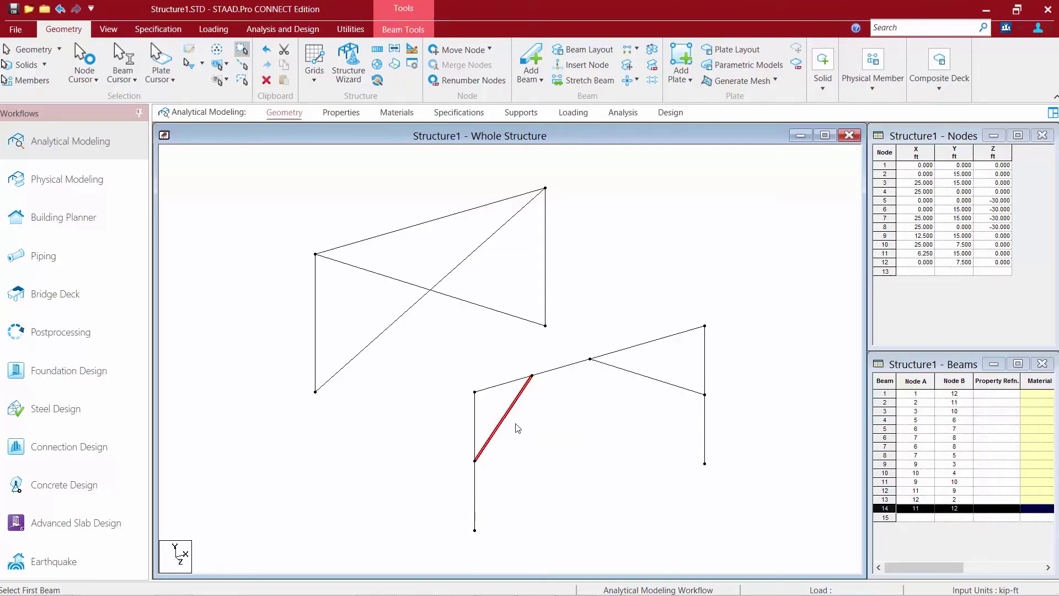
left_click(266, 81)
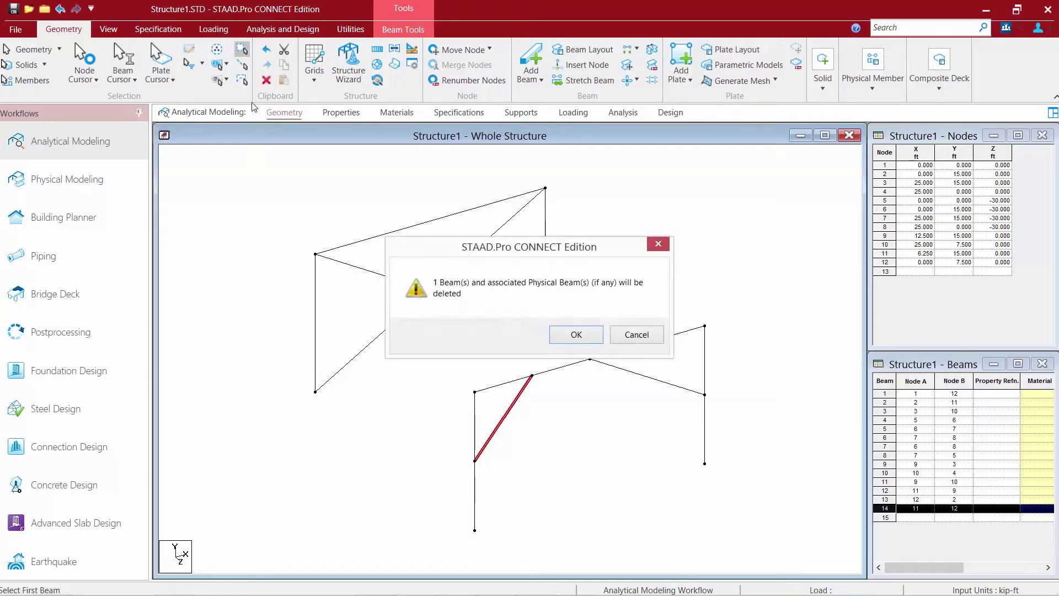
left_click(574, 335)
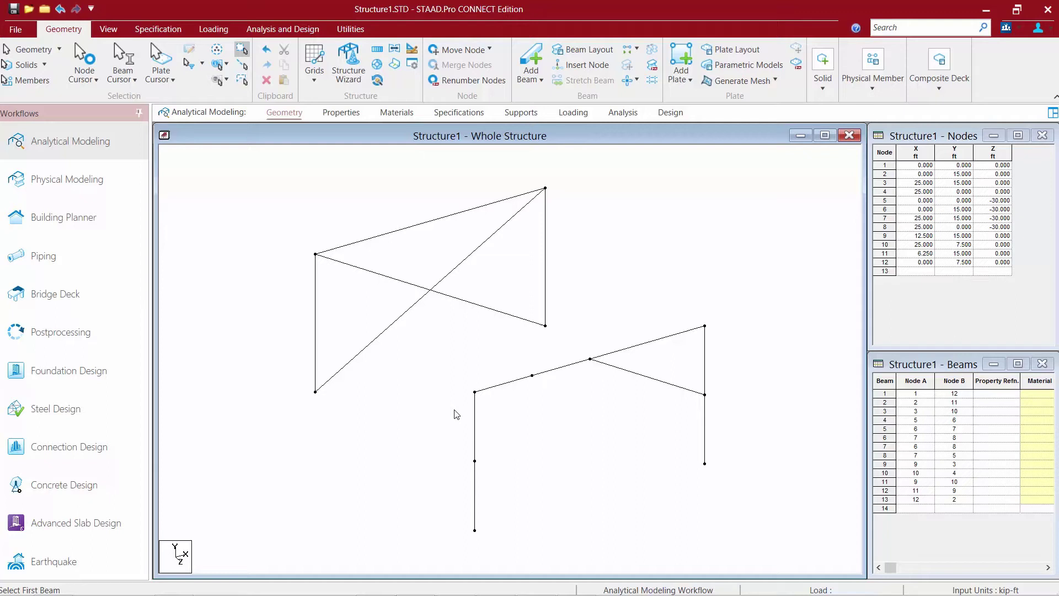
Select top-beam pieces 2 and 12 and merge them, keeping beam number 2.
left_click(506, 384)
left_click(554, 371)
left_click(515, 383)
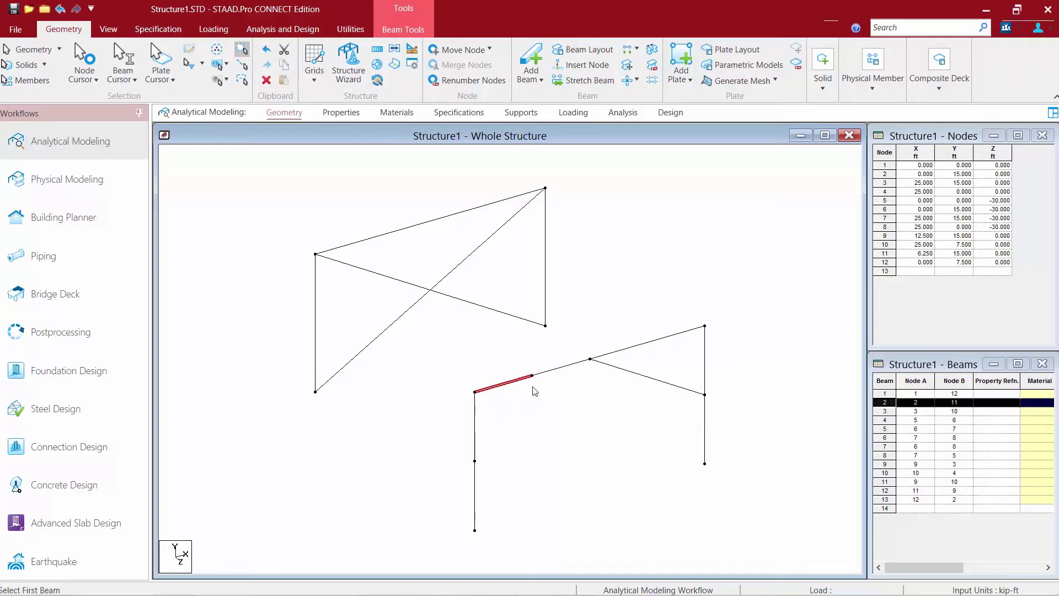
left_click(550, 372, "ctrl")
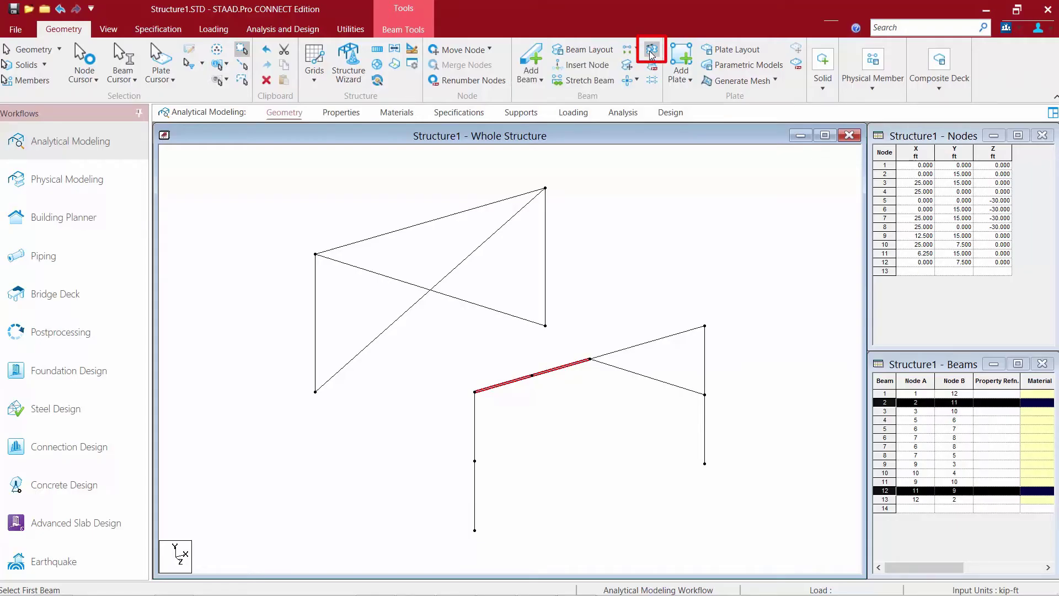
left_click(651, 53)
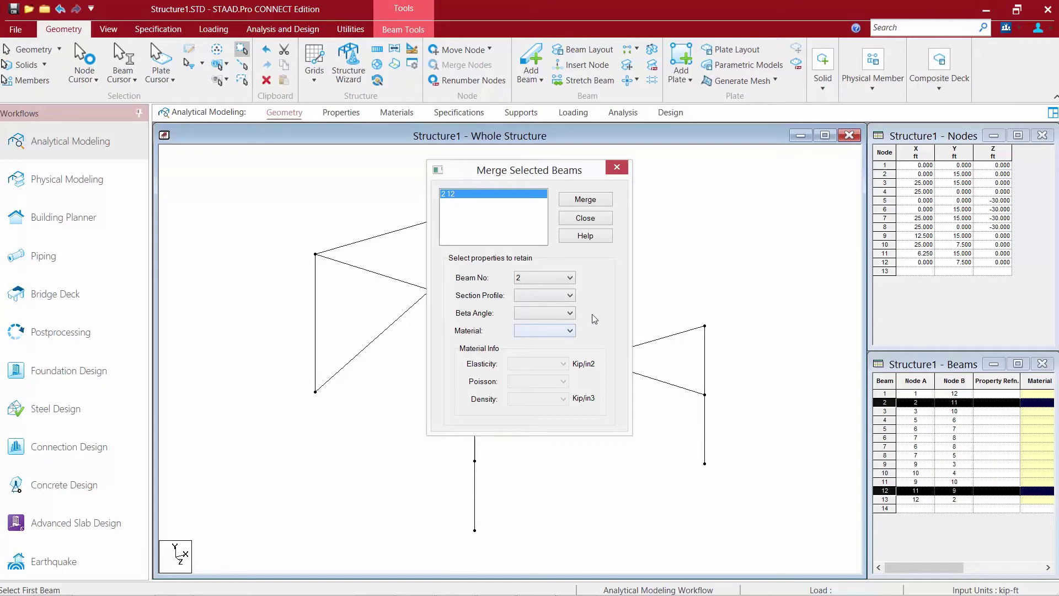
left_click(527, 278)
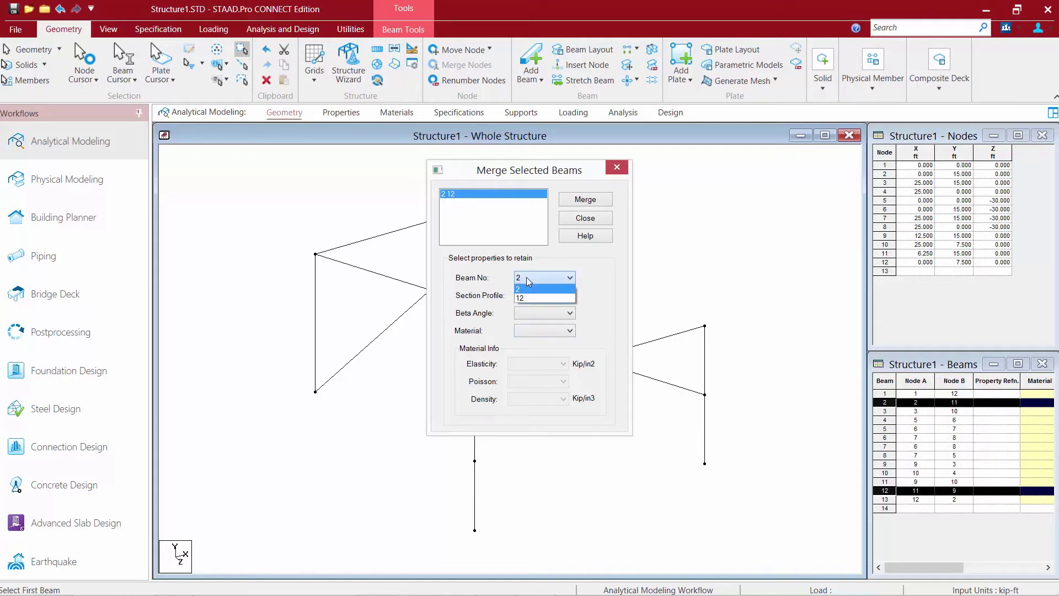
left_click(527, 277)
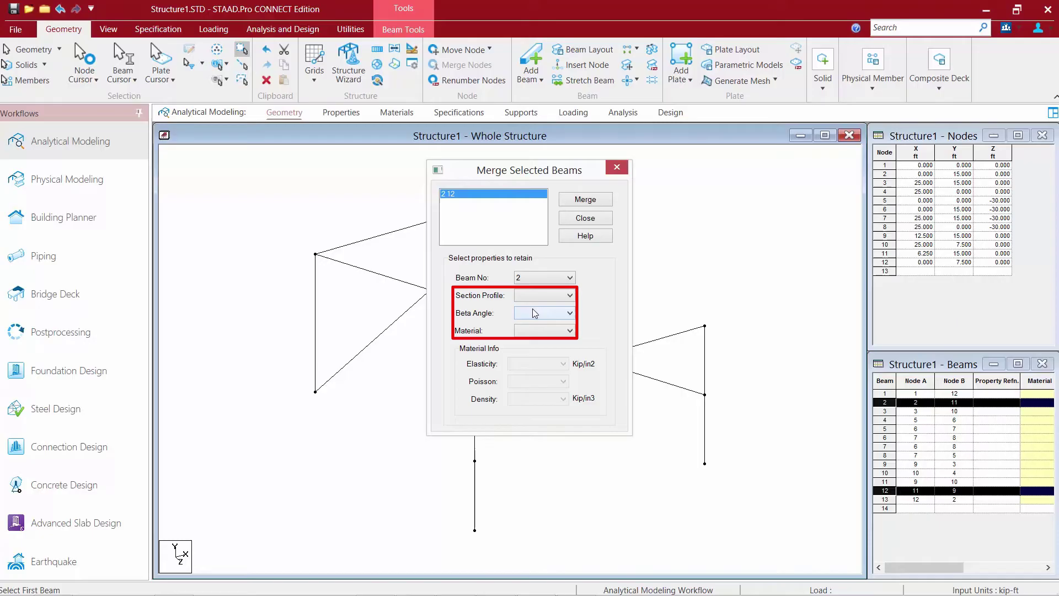
left_click(574, 201)
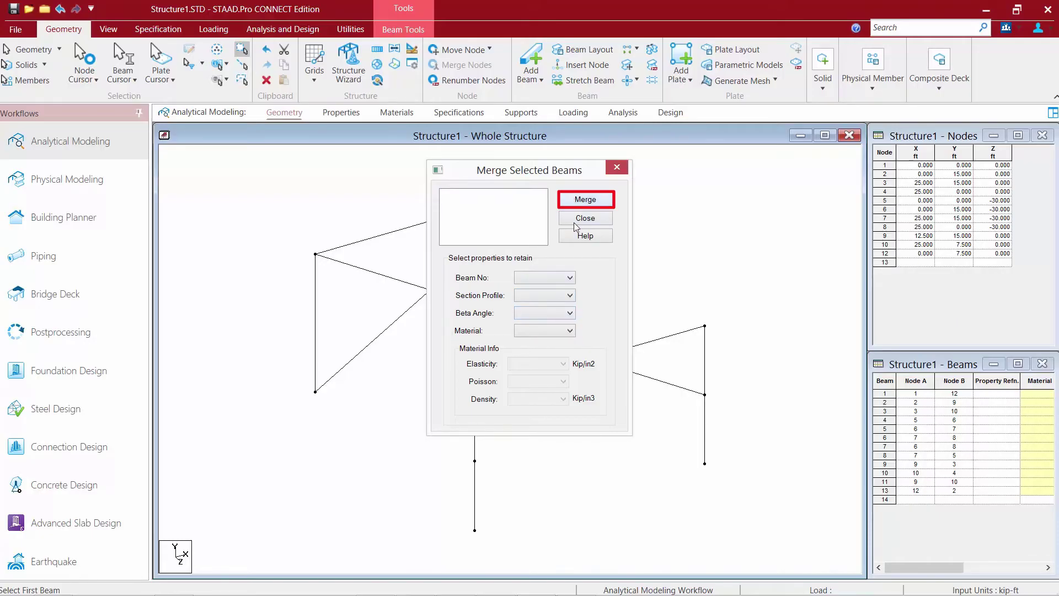
left_click(585, 219)
left_click(516, 385)
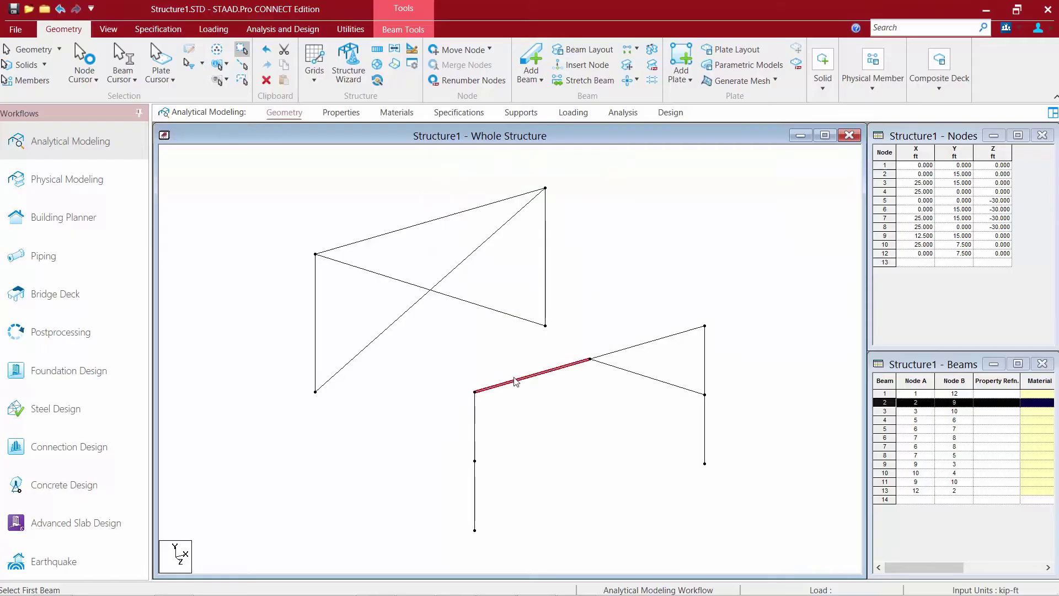
left_click(515, 384)
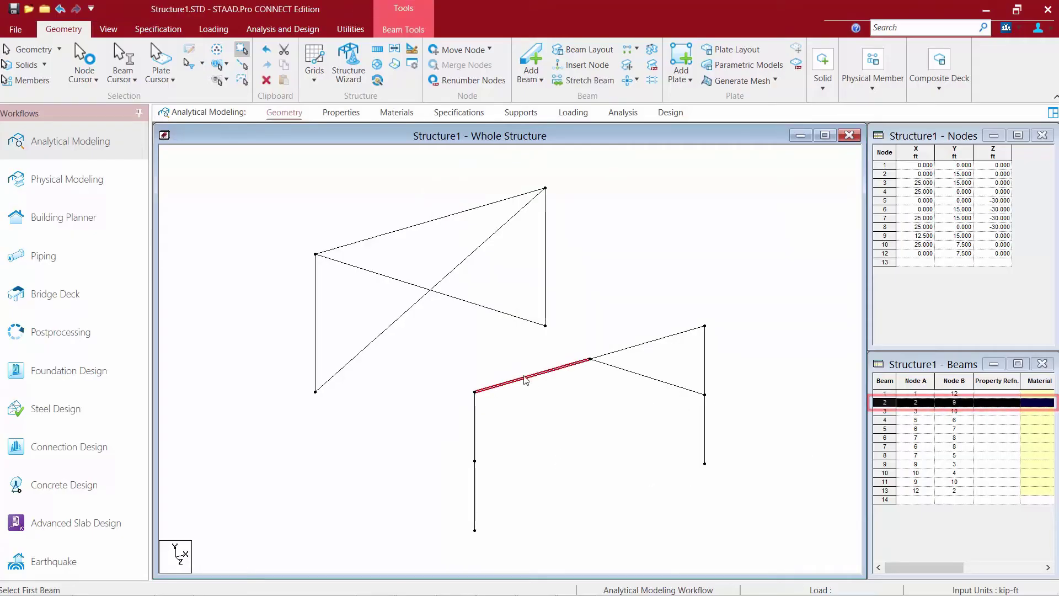
Draw a beam from node 9 to node 12, then select rear top beam 5.
left_click(563, 444)
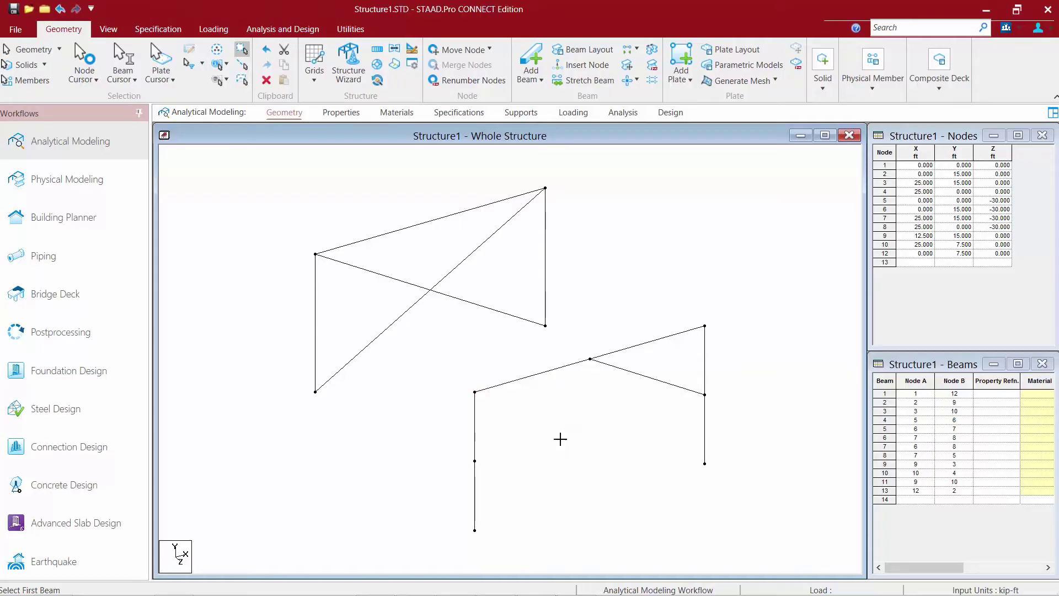
left_click(532, 55)
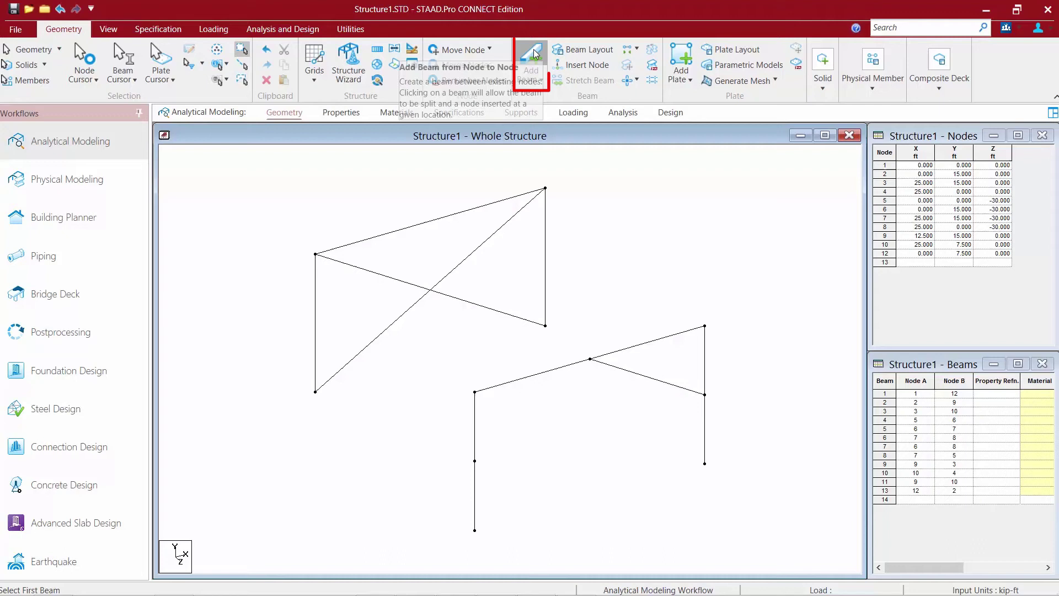
left_click(590, 360)
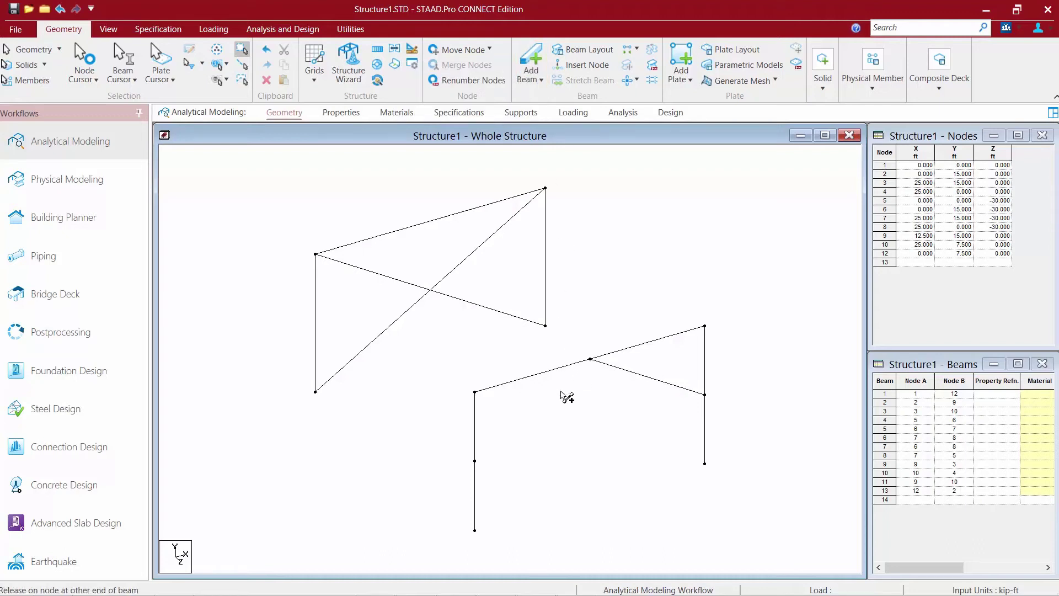
left_click(476, 462)
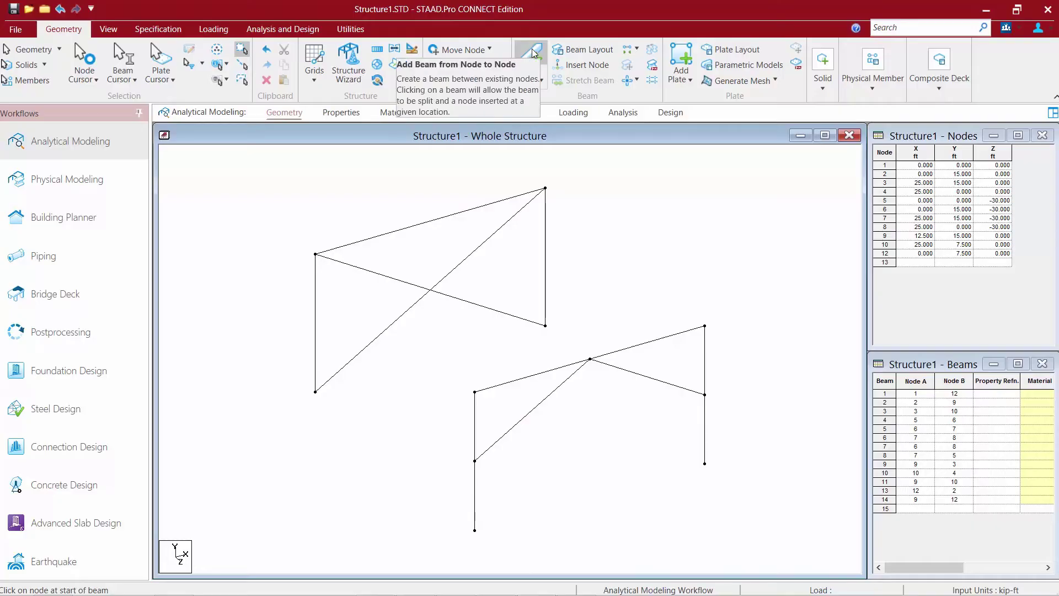
left_click(534, 54)
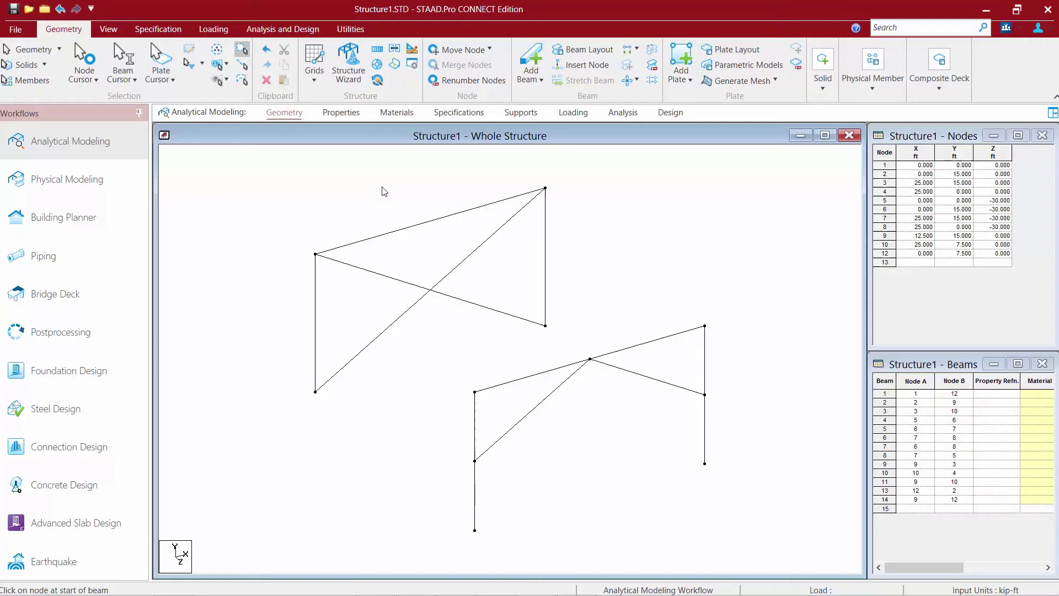
left_click(395, 232)
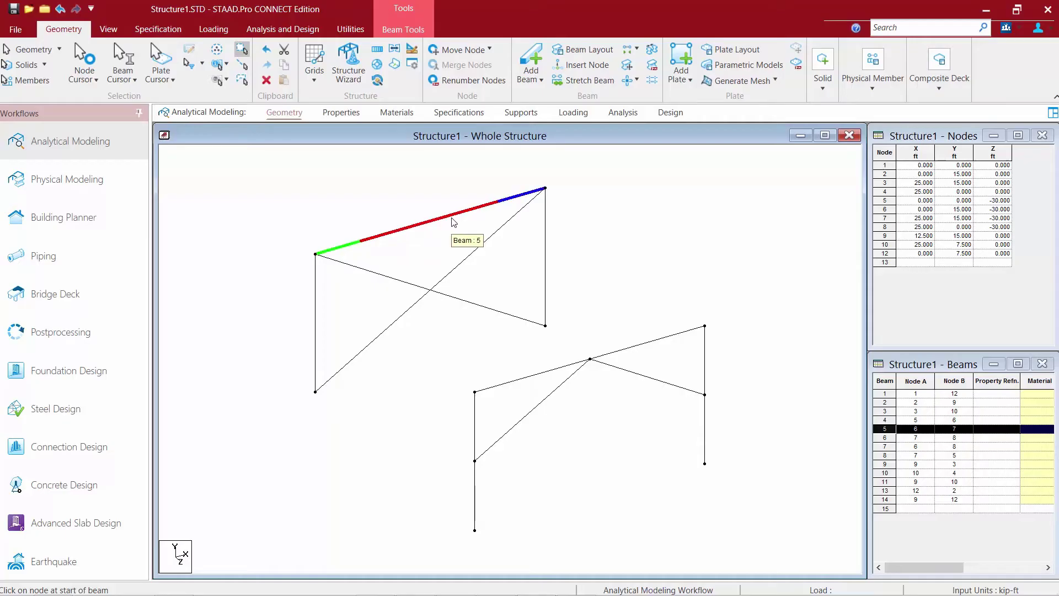
Insert 3 evenly spaced nodes on beam 5 using Add n Points.
left_click(584, 65)
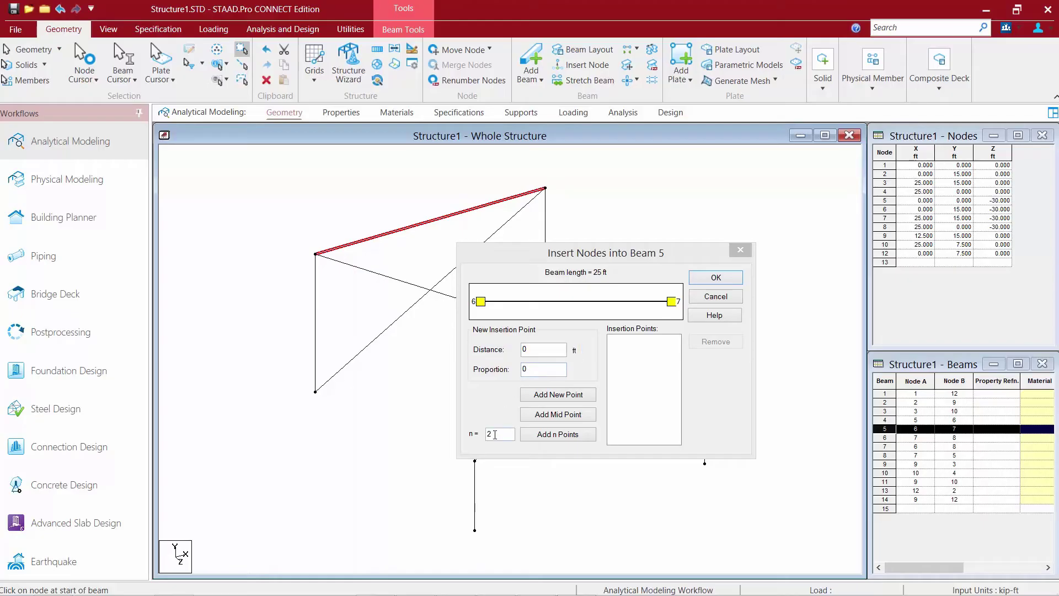
left_click(471, 433)
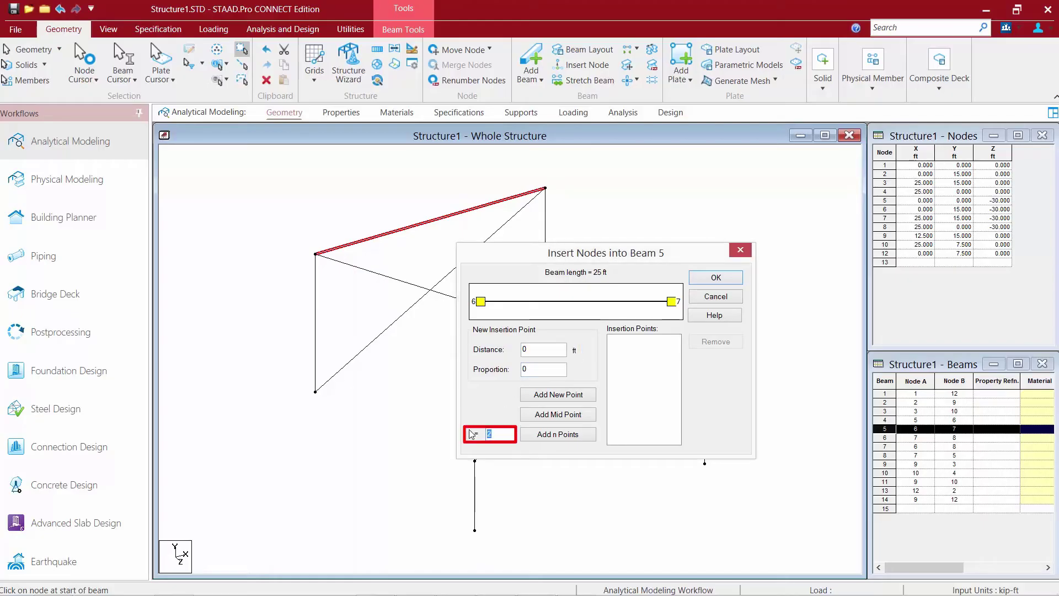
type("3")
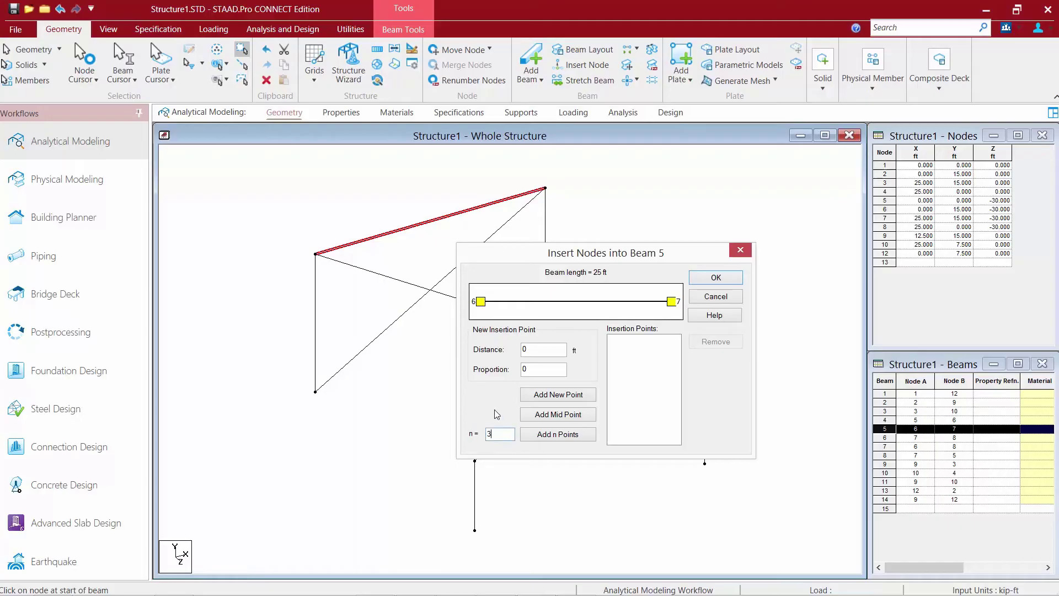
left_click(554, 436)
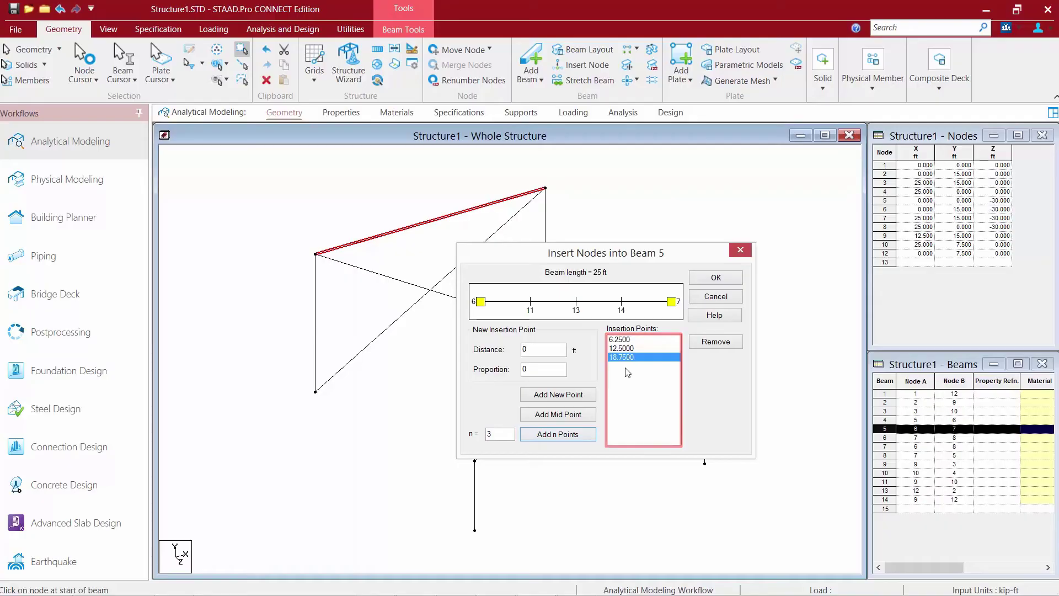
left_click(712, 280)
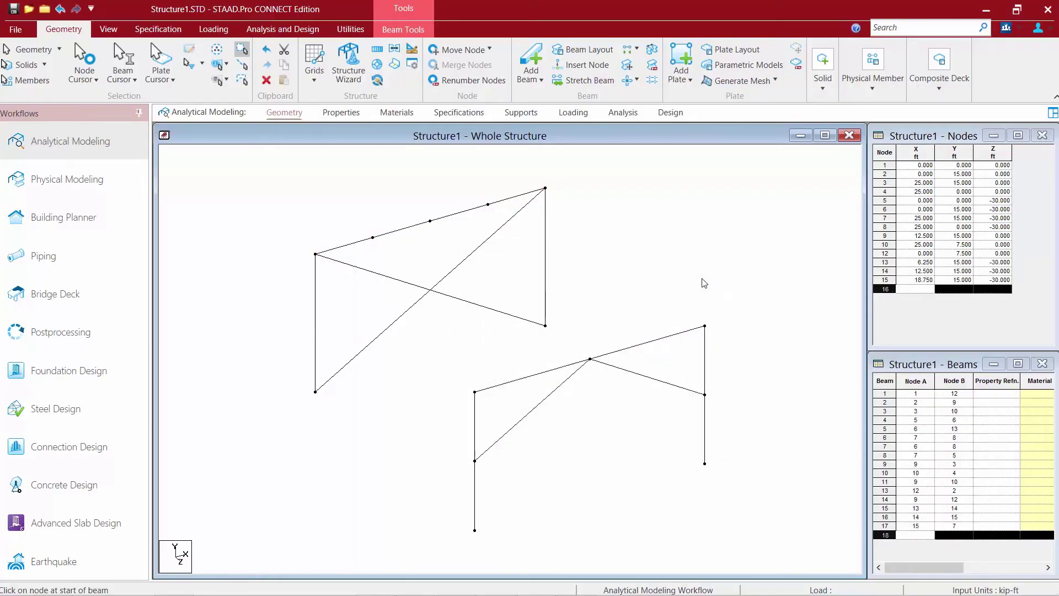
Check the resulting segments 17, 16, 15 and 5, then clear the selection.
left_click(507, 205)
left_click(459, 214)
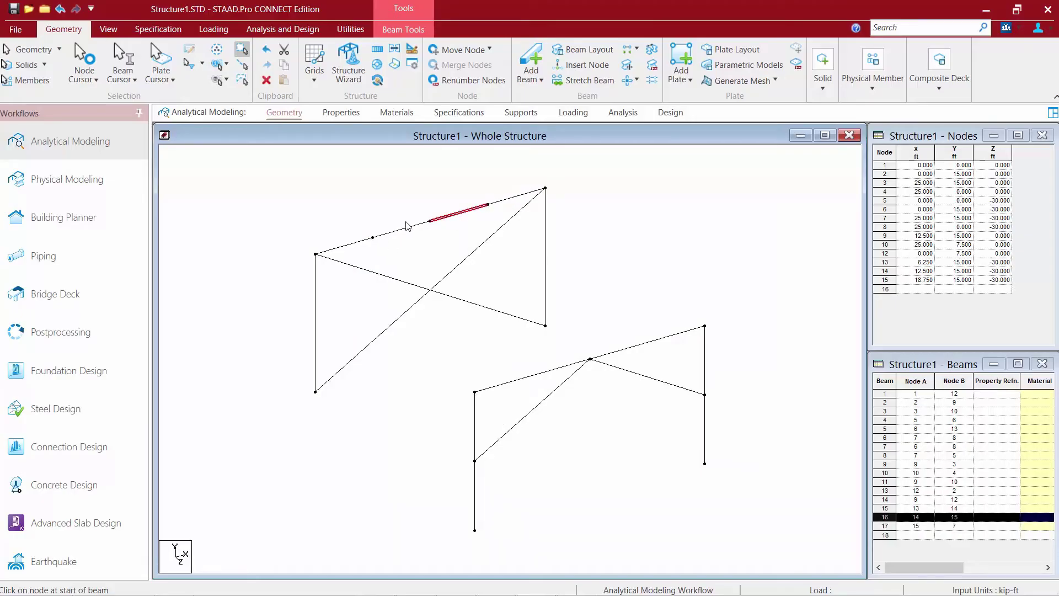
left_click(407, 229)
left_click(354, 246)
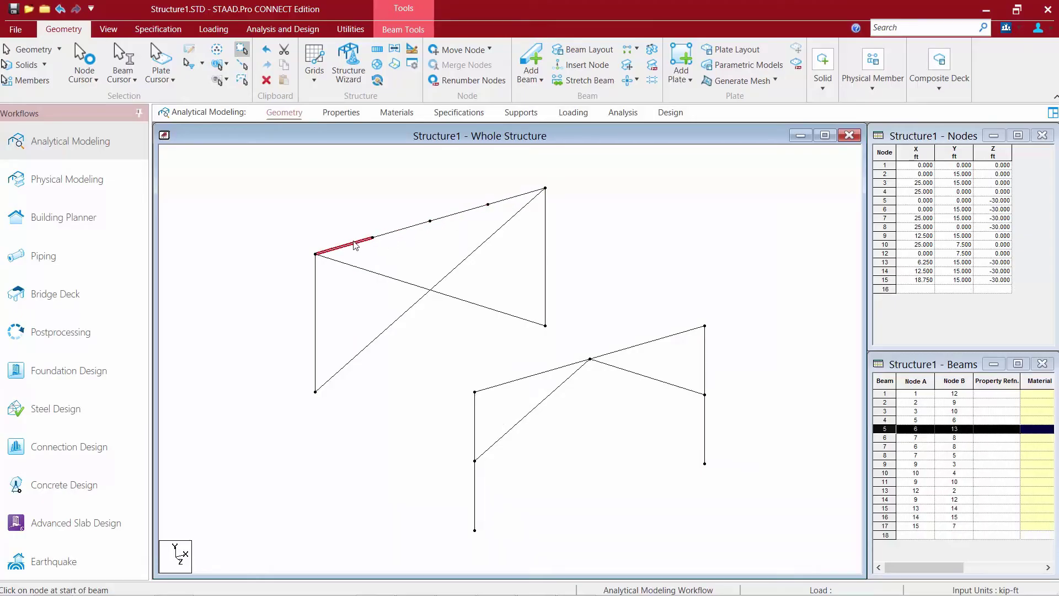
left_click(338, 184)
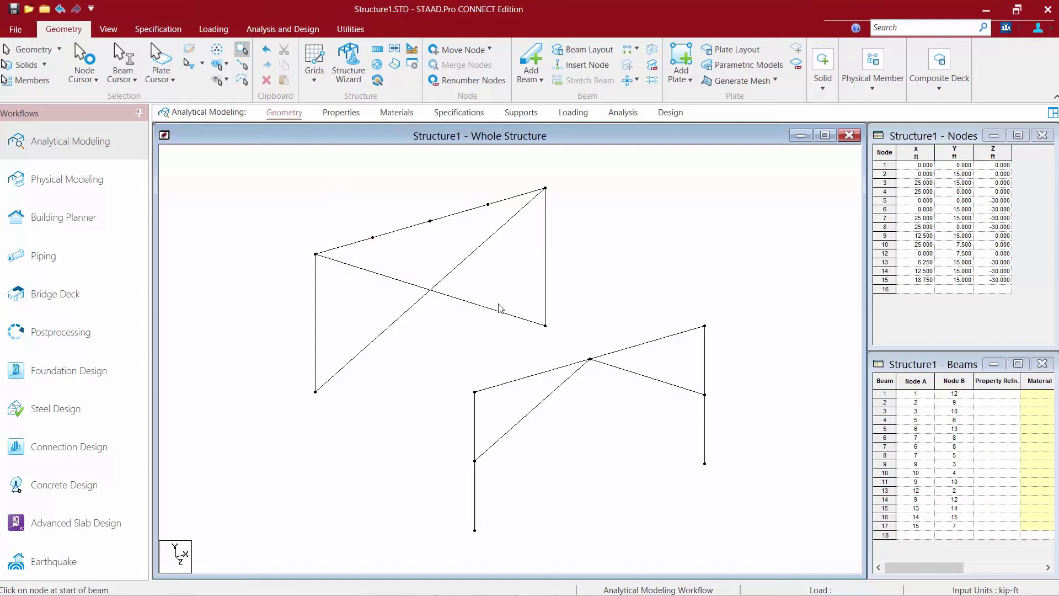
Add a midpoint node to each of front top beams 2 and 9.
left_click(510, 387)
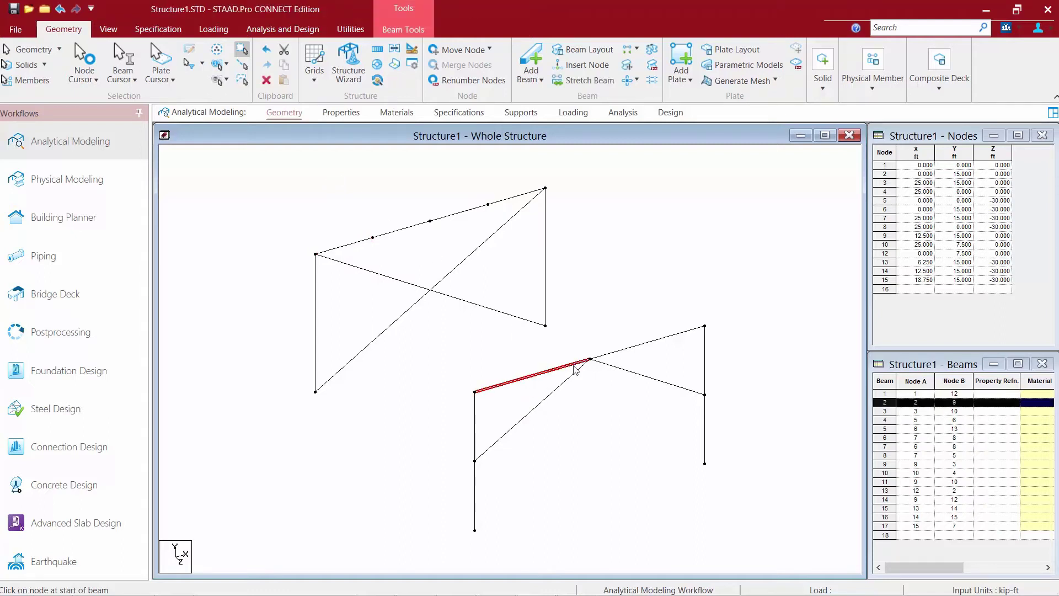
left_click(626, 349, "ctrl")
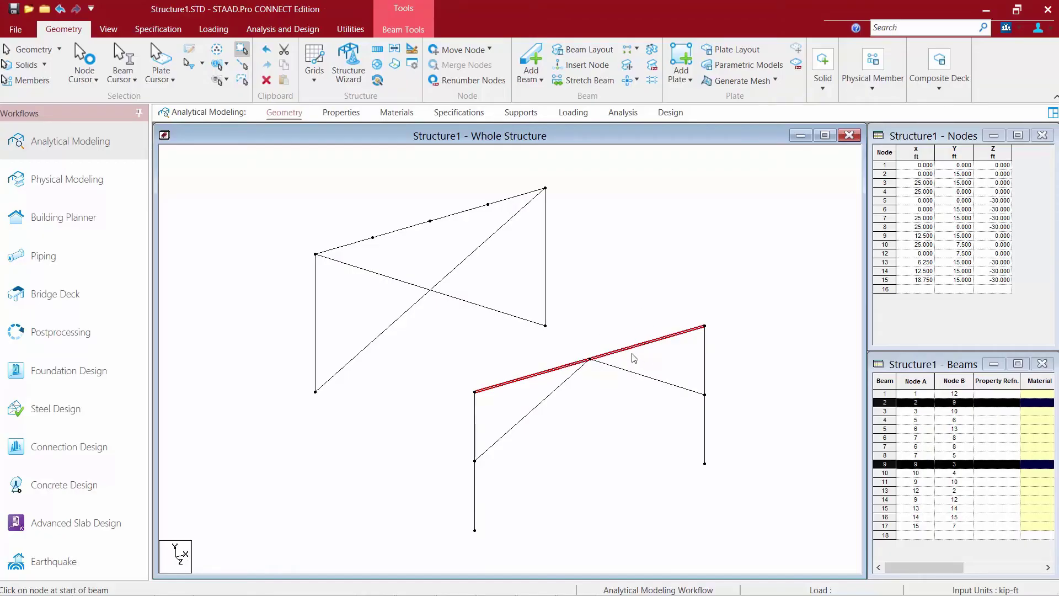
left_click(573, 68)
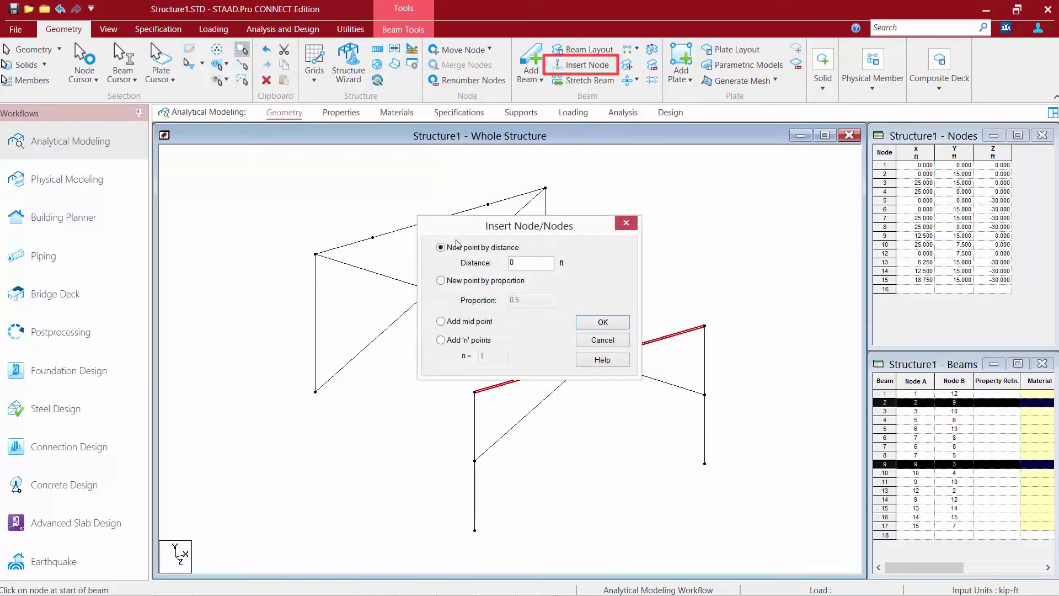
left_click(442, 322)
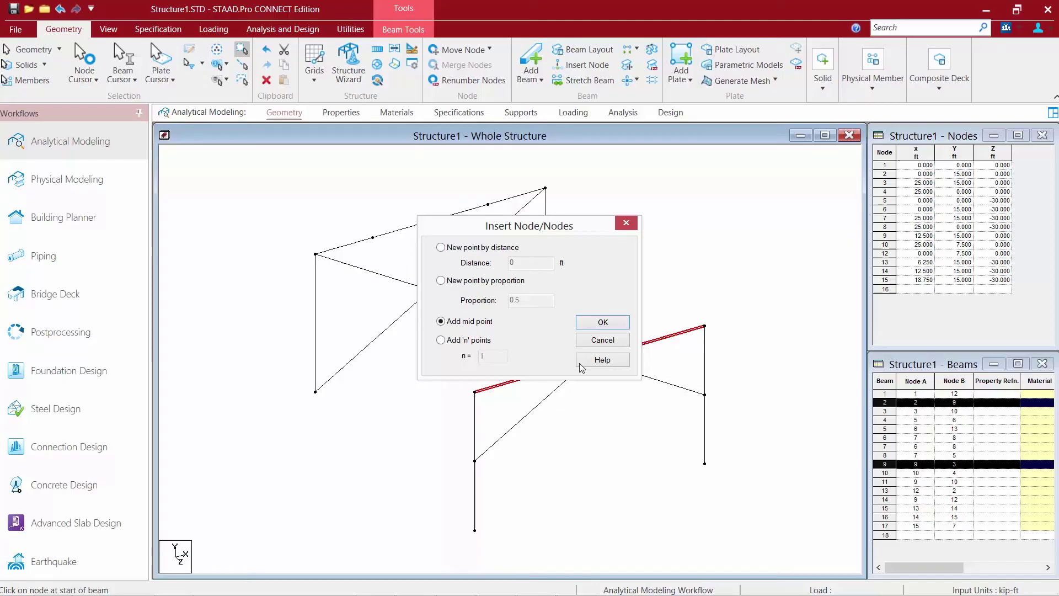
left_click(603, 322)
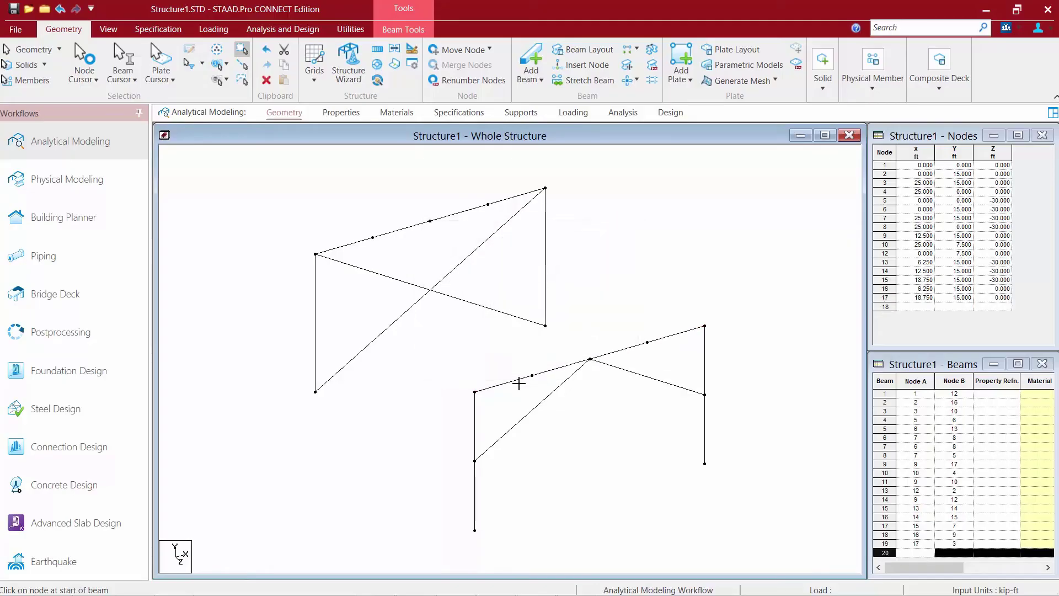
Check the new front top-beam segments from node 2 to node 3, then deselect.
left_click(516, 381)
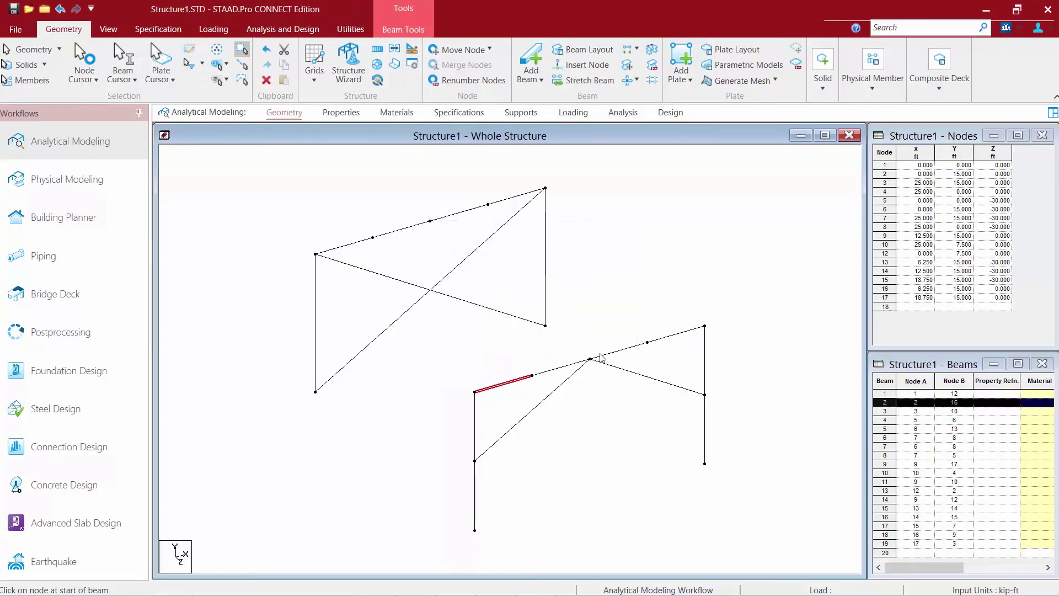
left_click(618, 351)
left_click(663, 339)
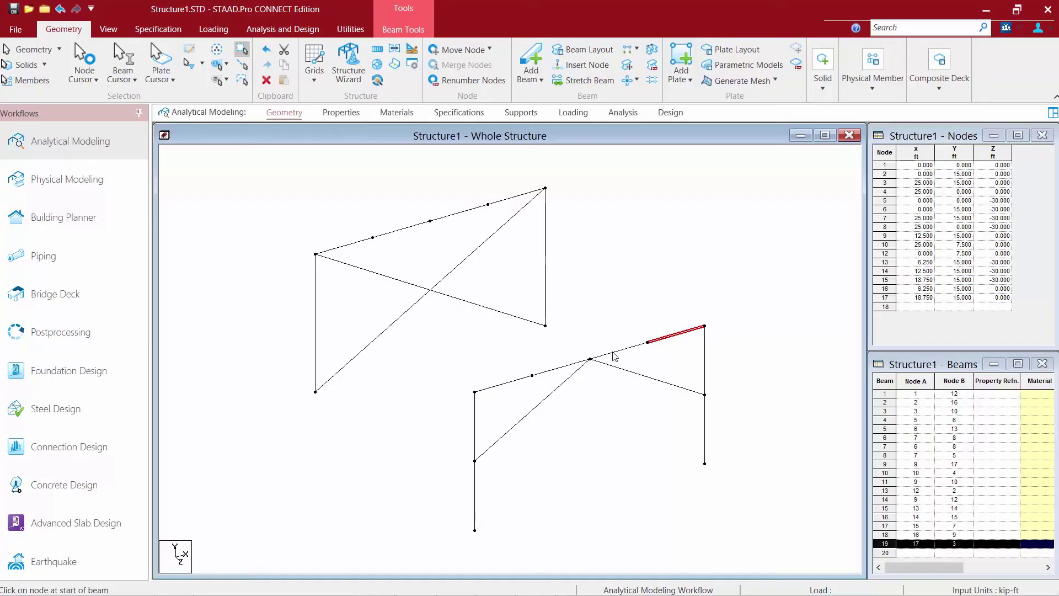
left_click(620, 330)
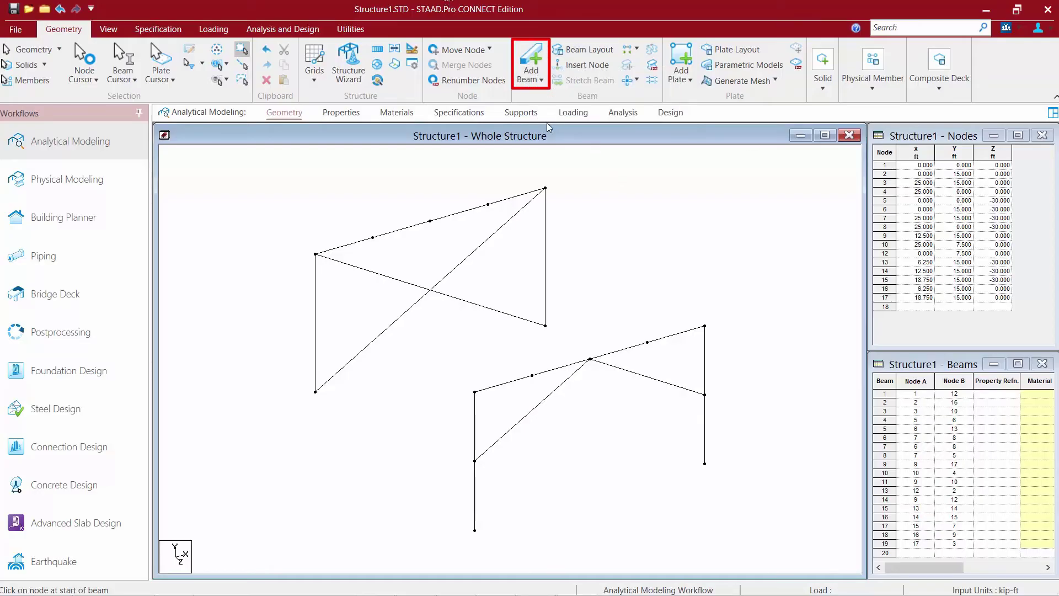
Draw five beams joining the matching corner, quarter-point and midpoint nodes of both frames.
left_click_drag(316, 255, 474, 391)
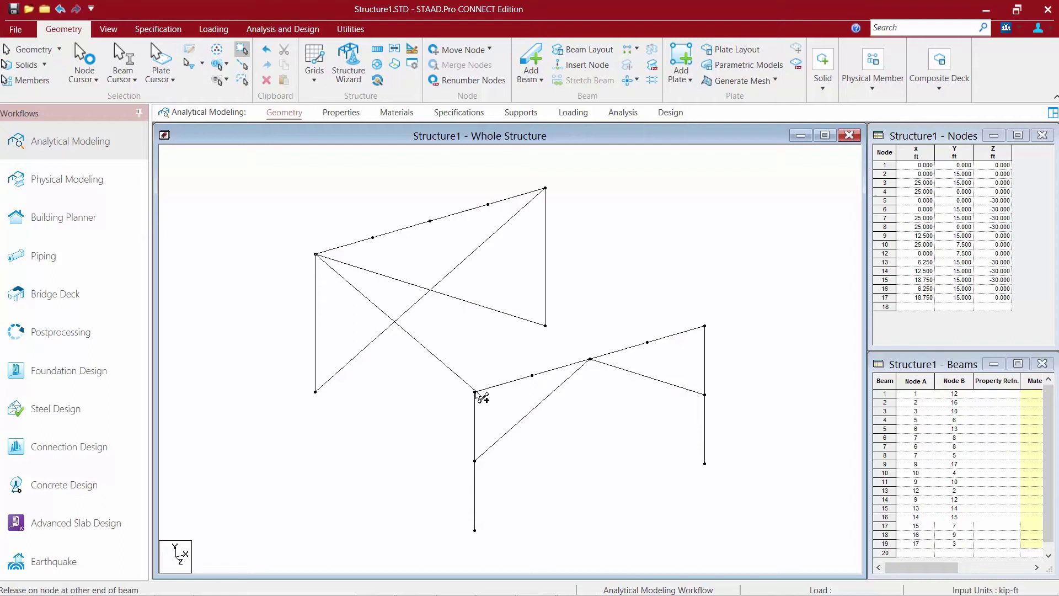
left_click_drag(373, 237, 532, 375)
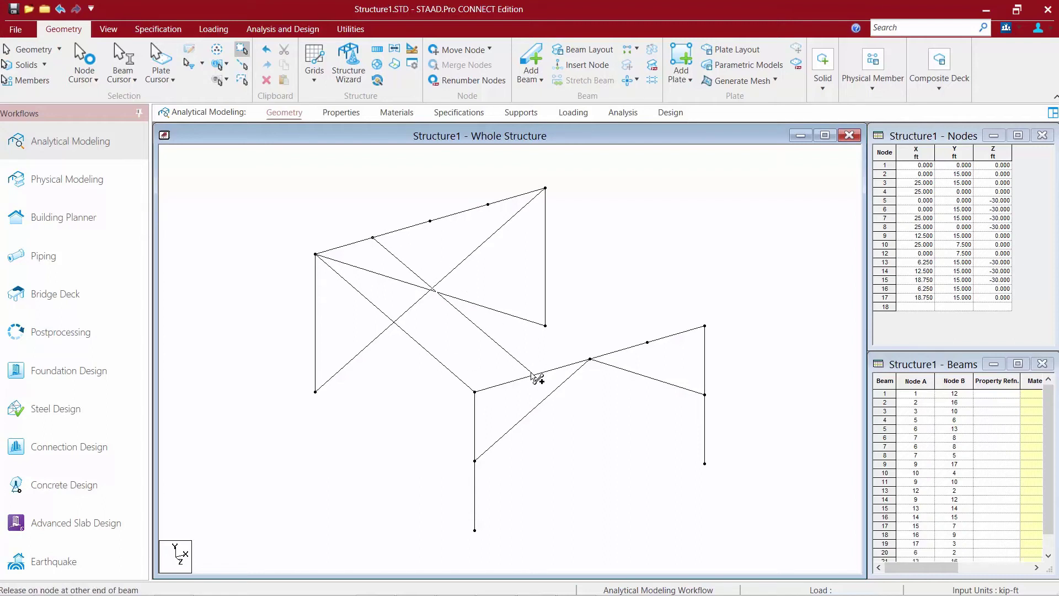
left_click_drag(430, 220, 590, 359)
left_click_drag(488, 205, 647, 343)
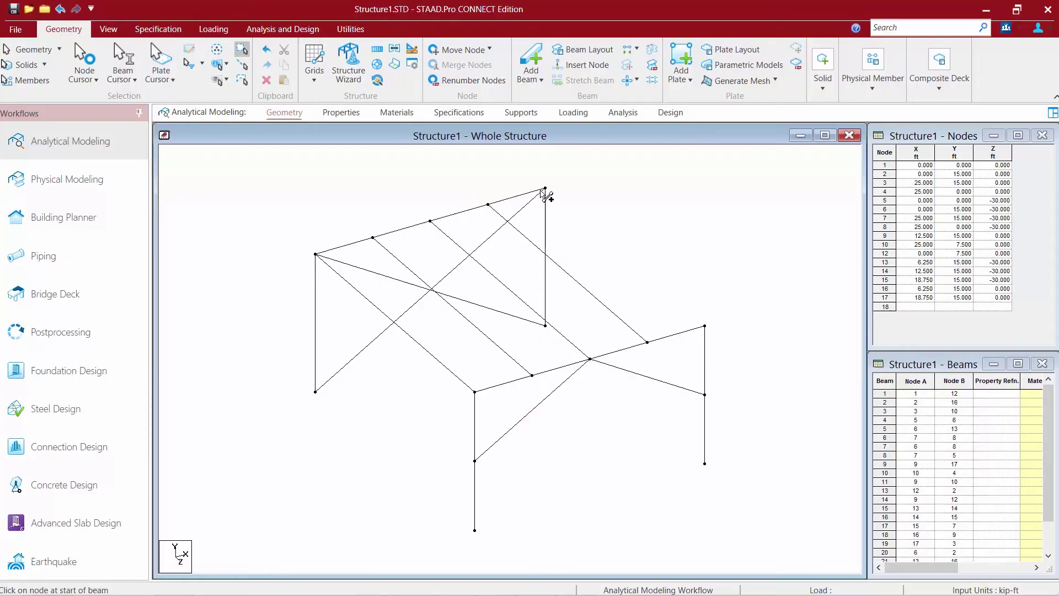
left_click_drag(545, 190, 704, 326)
Review the rear top-beam segments one by one, then clear the selection.
left_click(359, 242)
left_click(408, 228)
left_click(469, 211)
left_click(524, 195)
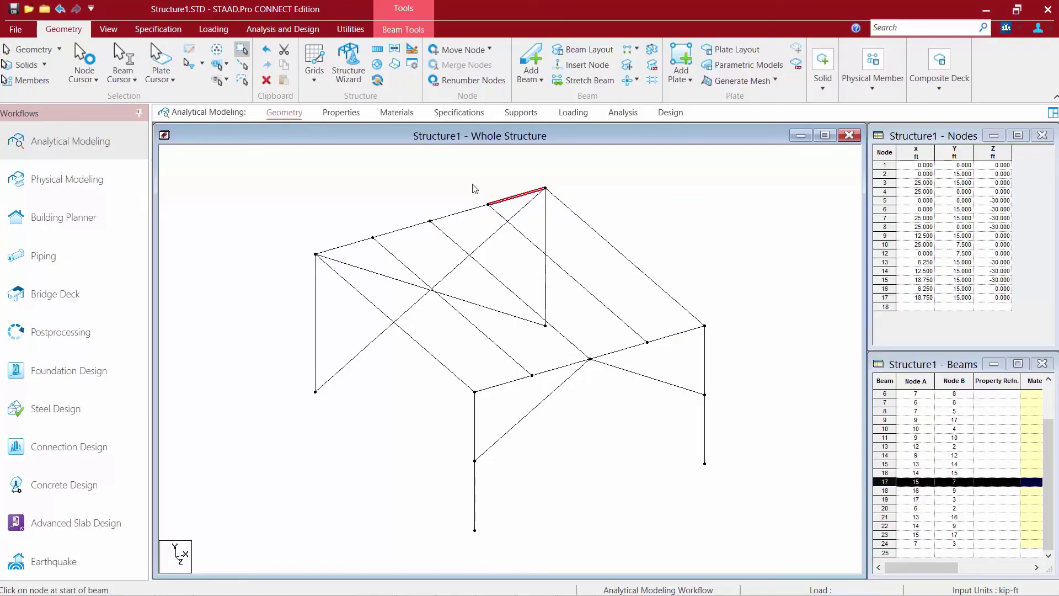
left_click(448, 192)
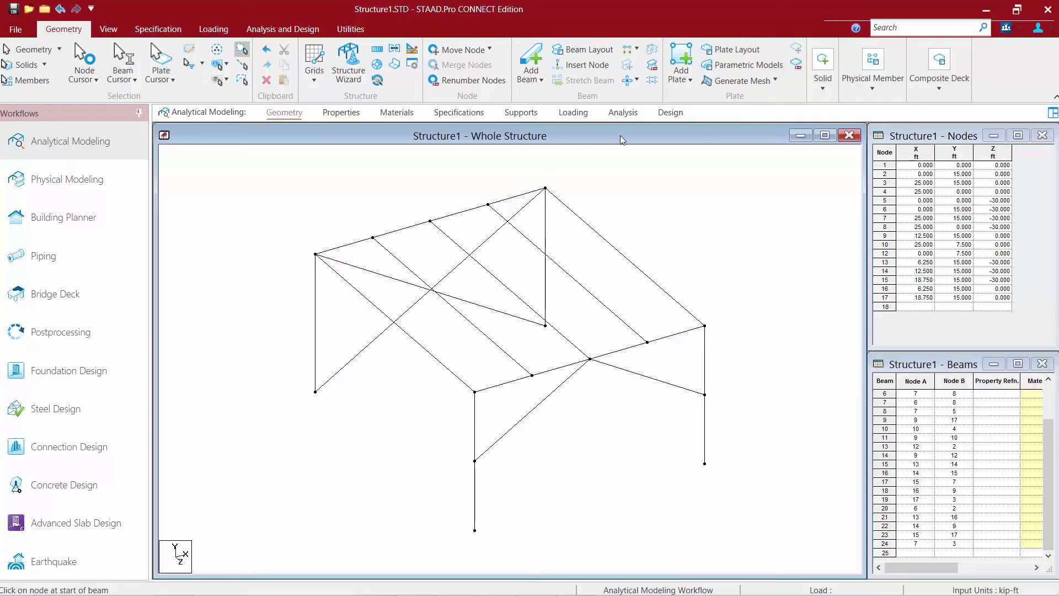
Open the Intersect Beams dropdown in the Geometry tab's Beam group.
left_click(630, 80)
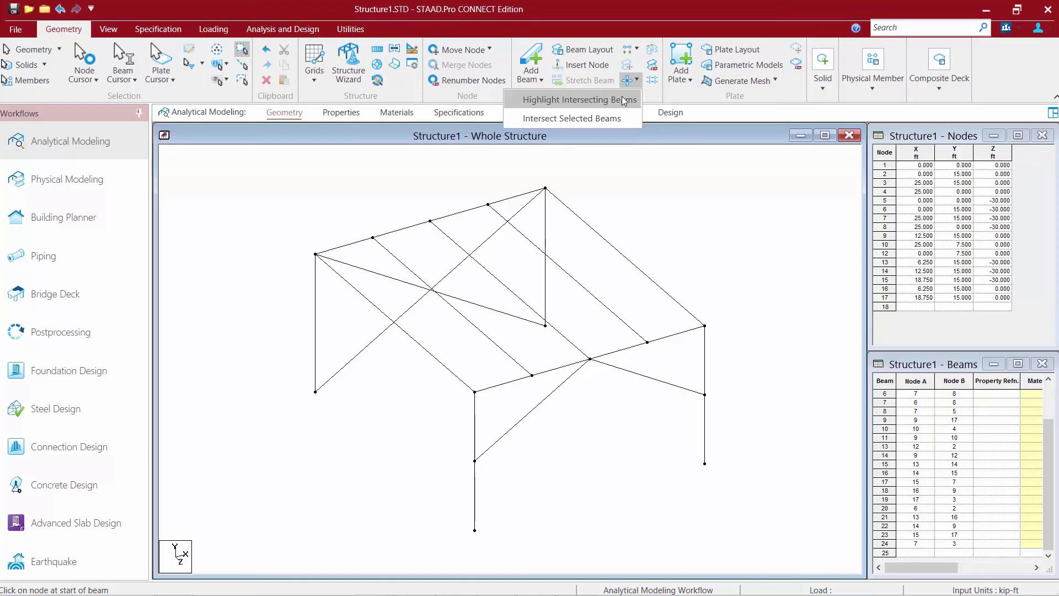
Highlight intersecting beams at 0 tolerance, flagging X-brace beams 7 and 8 as crossing.
left_click(624, 101)
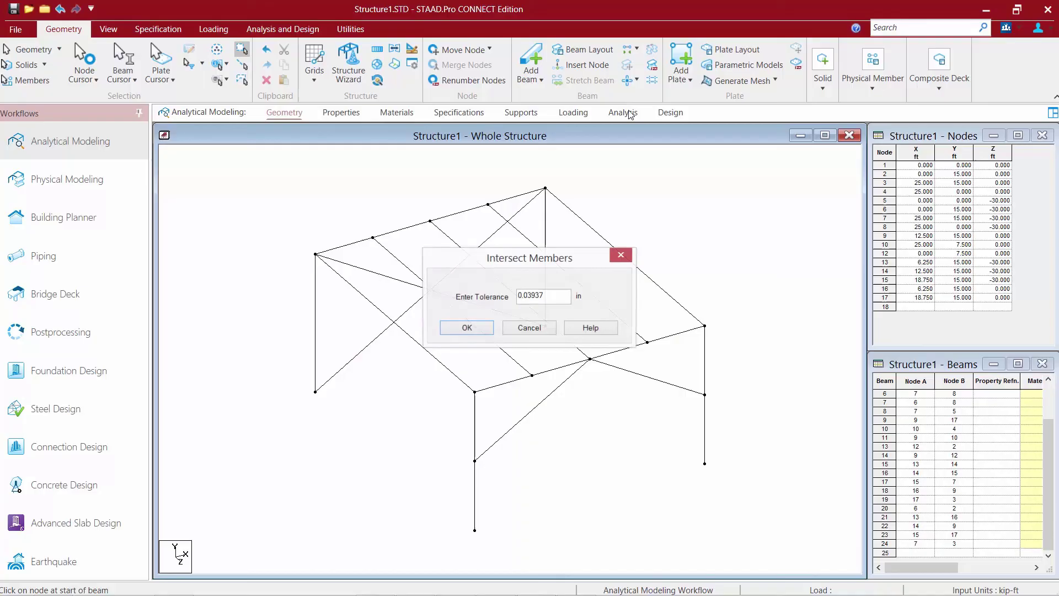
type("0")
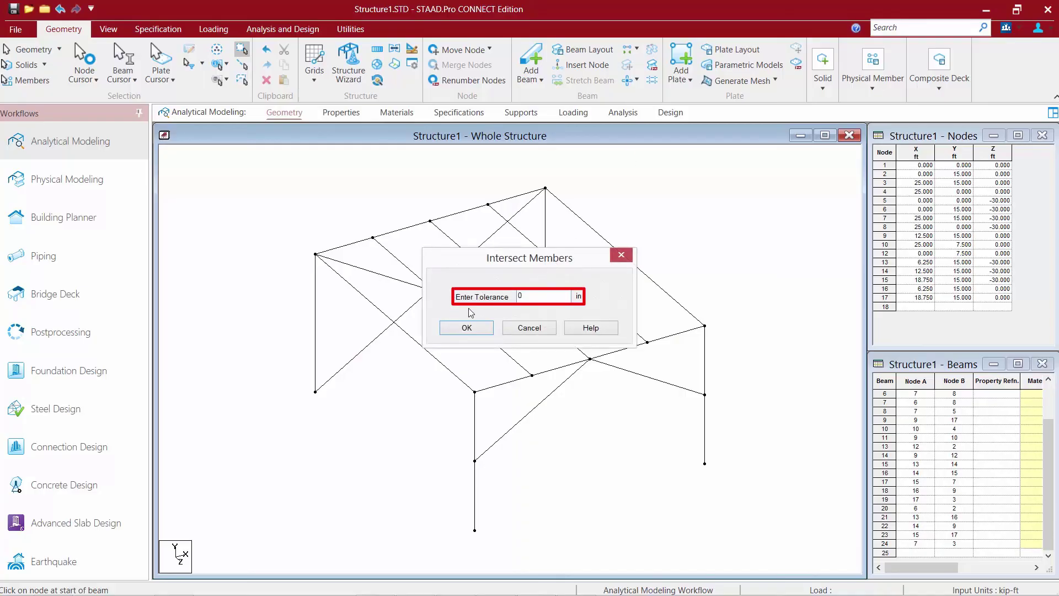
left_click(470, 328)
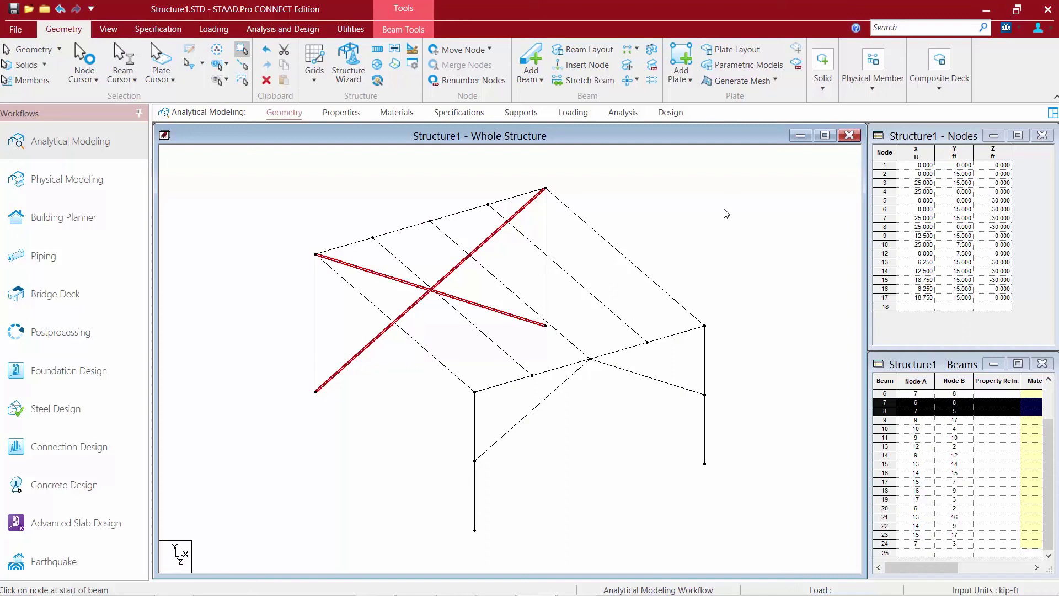
Intersect selected beams 7 and 8 at tolerance 0, adding node 18 at their crossing.
left_click(638, 80)
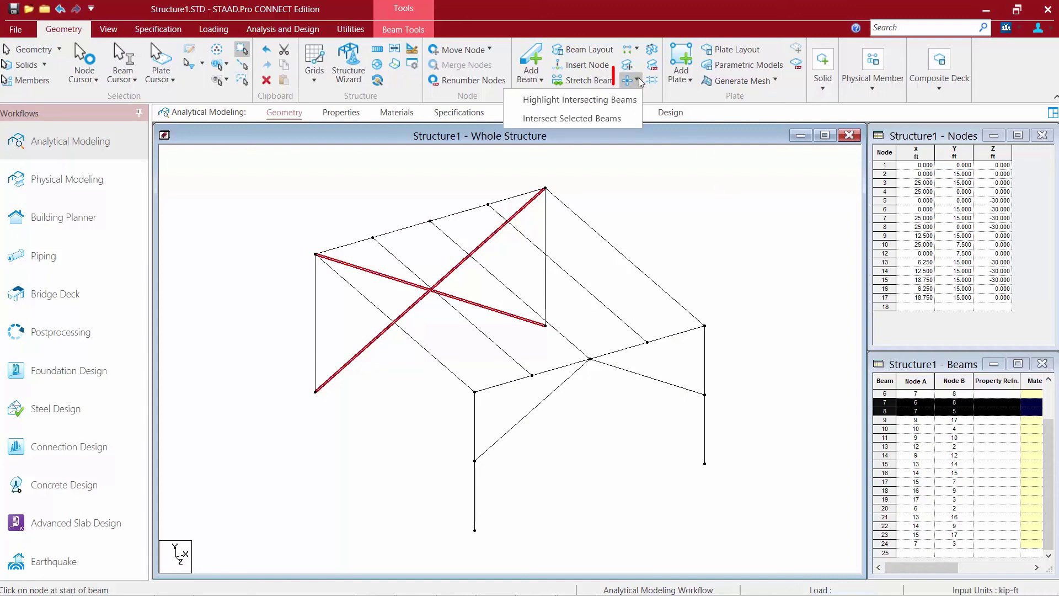
left_click(555, 120)
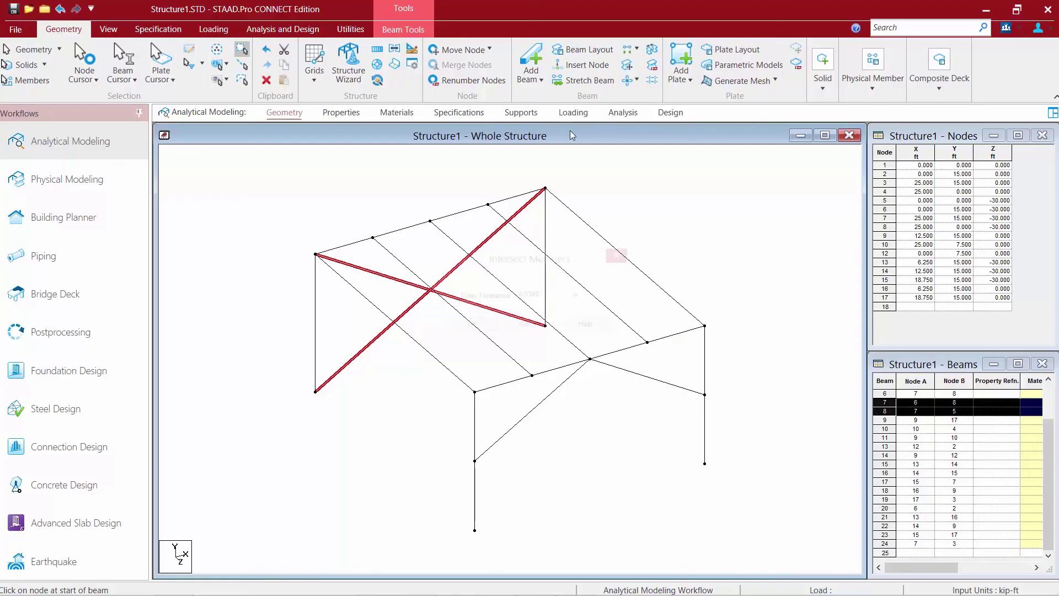
left_click_drag(569, 294, 518, 296)
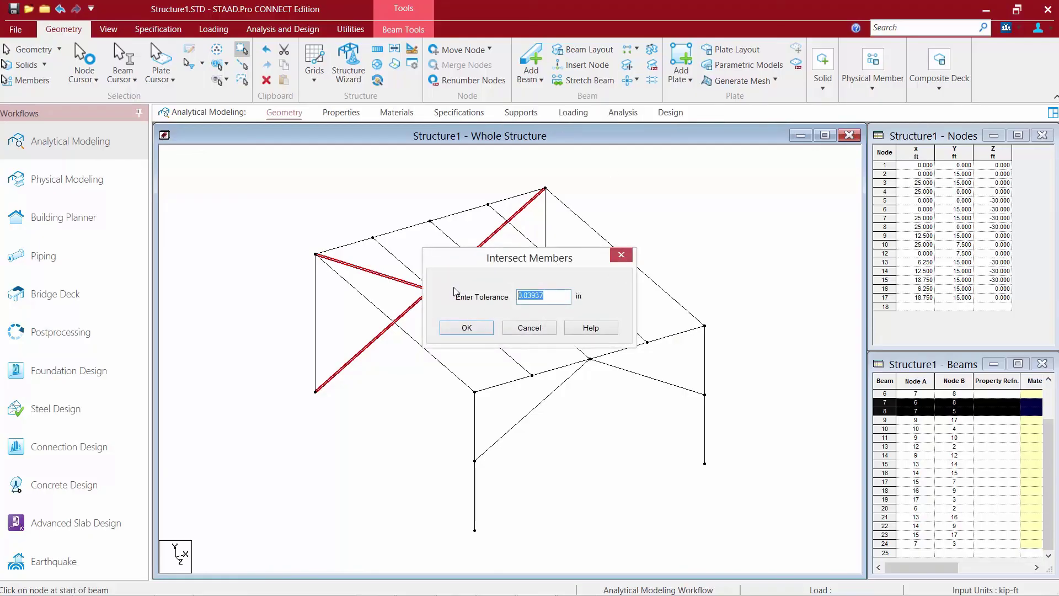
type("0")
left_click(466, 328)
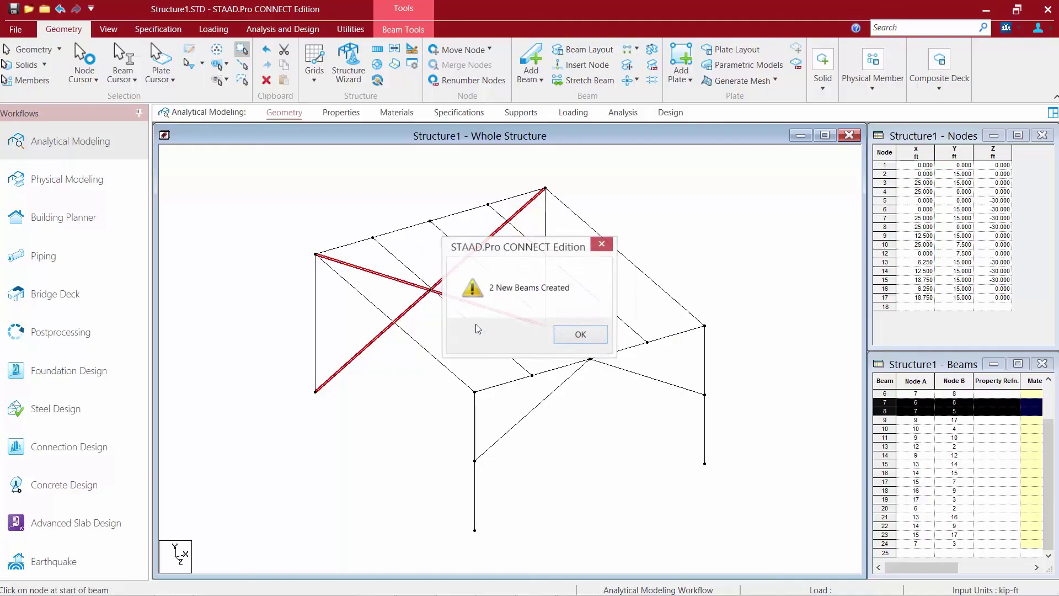
left_click(580, 335)
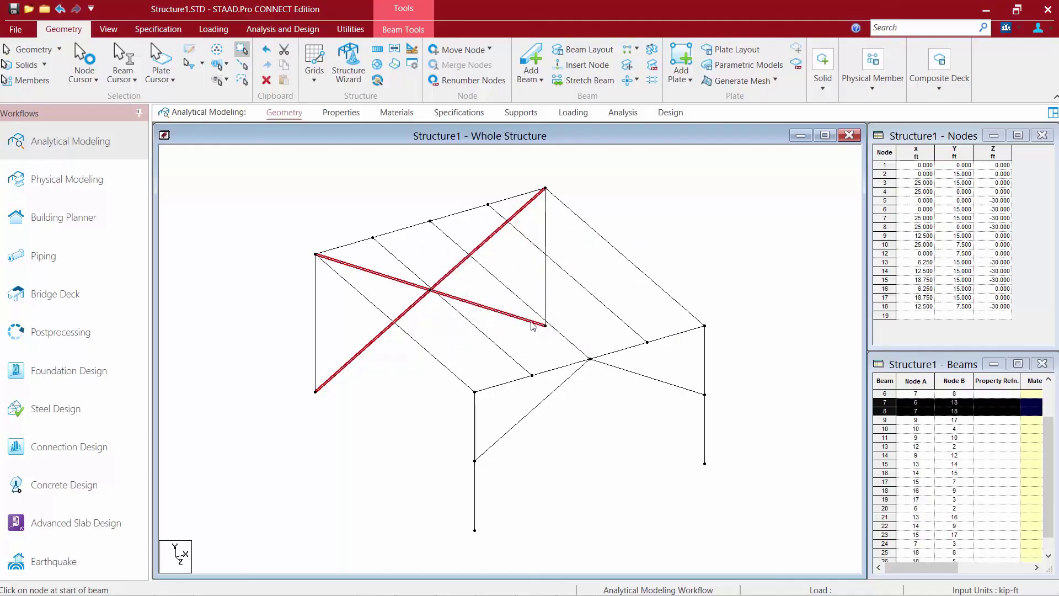
Check the new brace segments at node 18, then clear the beam selection.
left_click(501, 311)
left_click(450, 275)
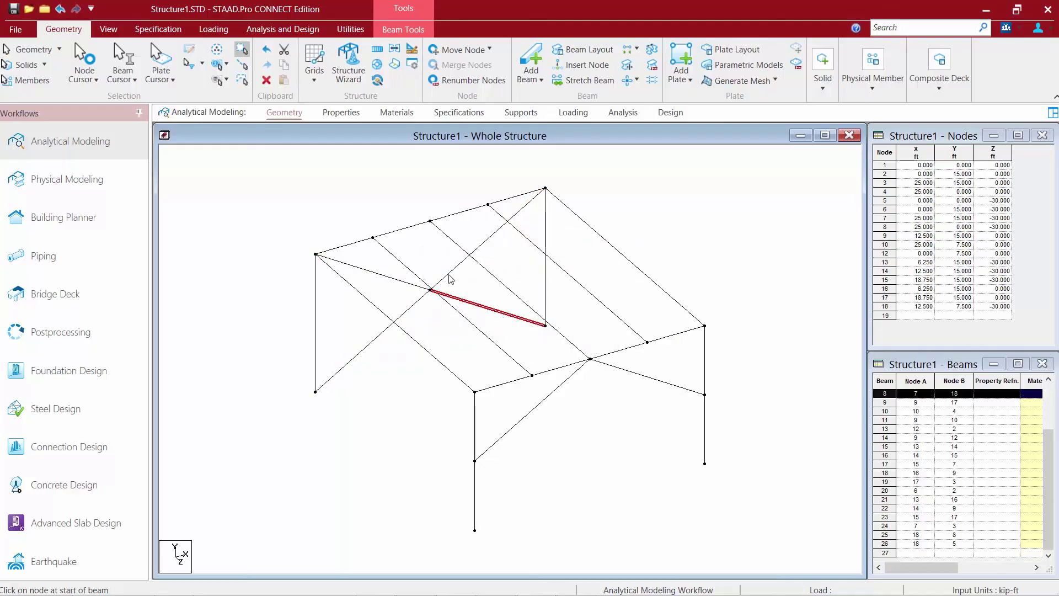
left_click(397, 295)
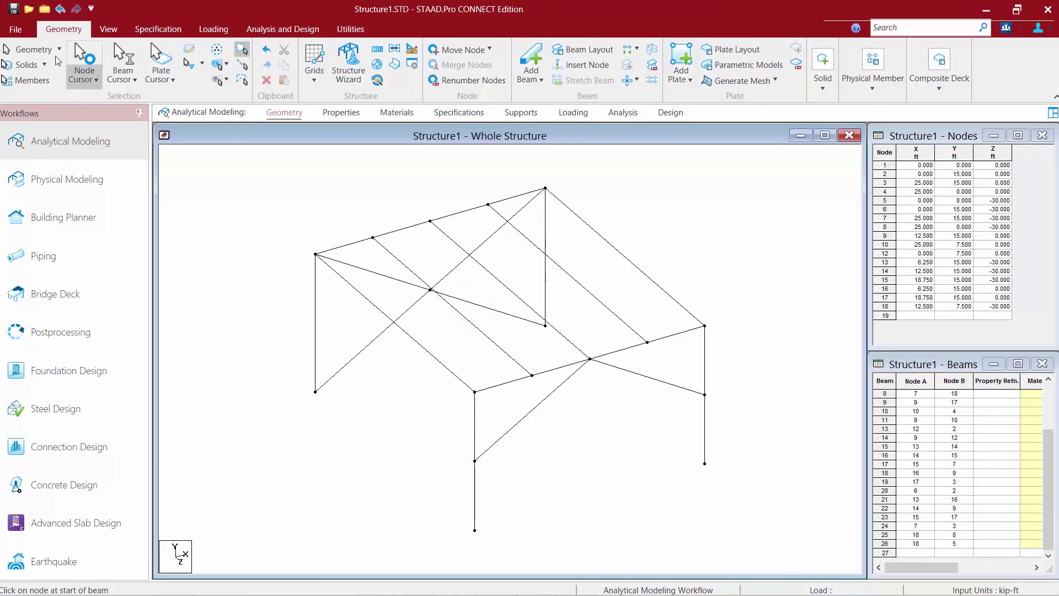
Save the model with 18 nodes and 26 beams, accepting the structure-modified warning.
left_click(15, 8)
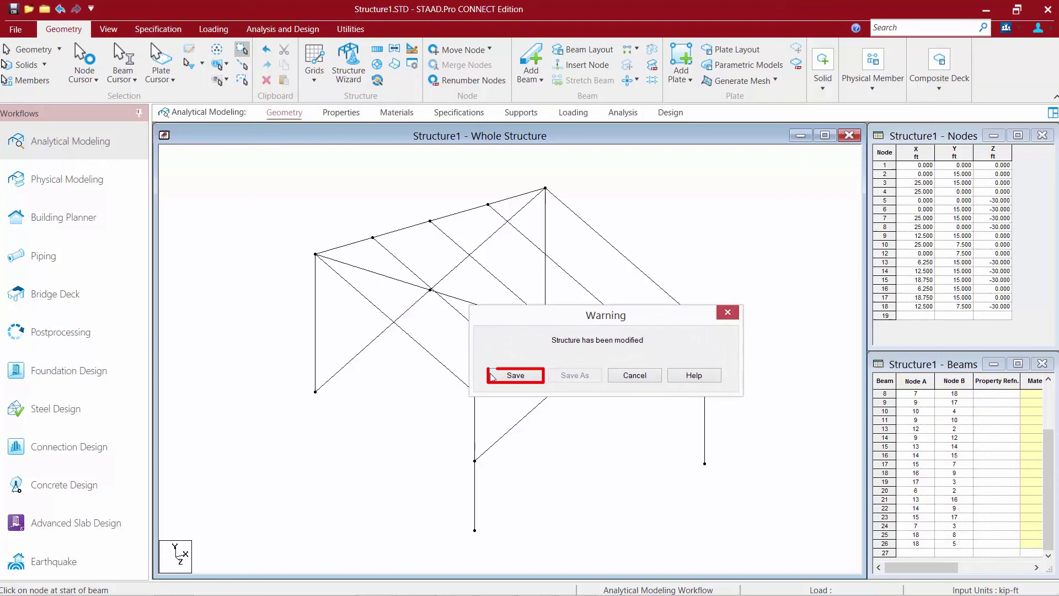
key("Return")
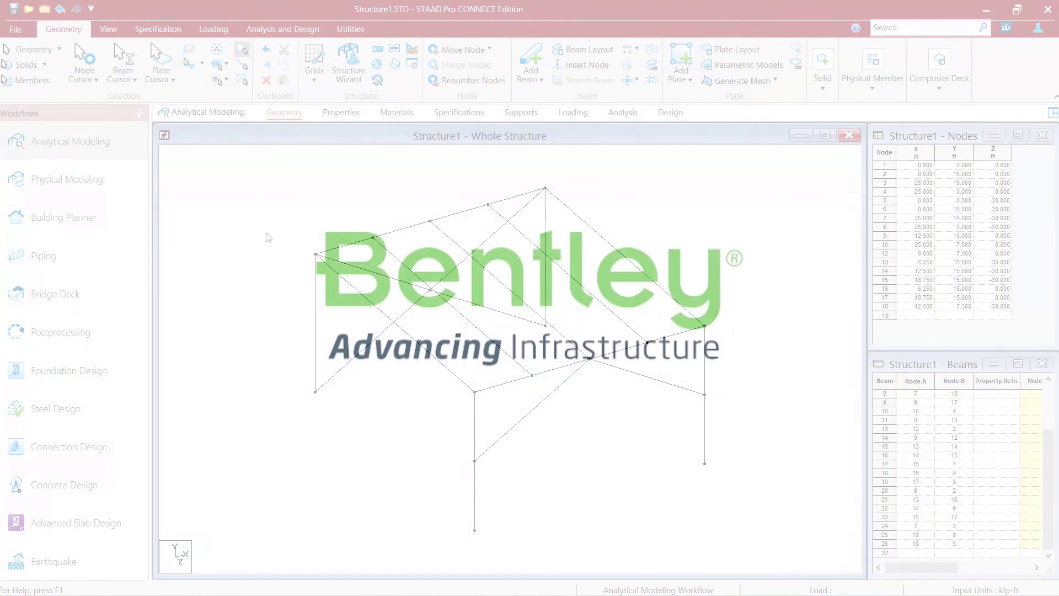